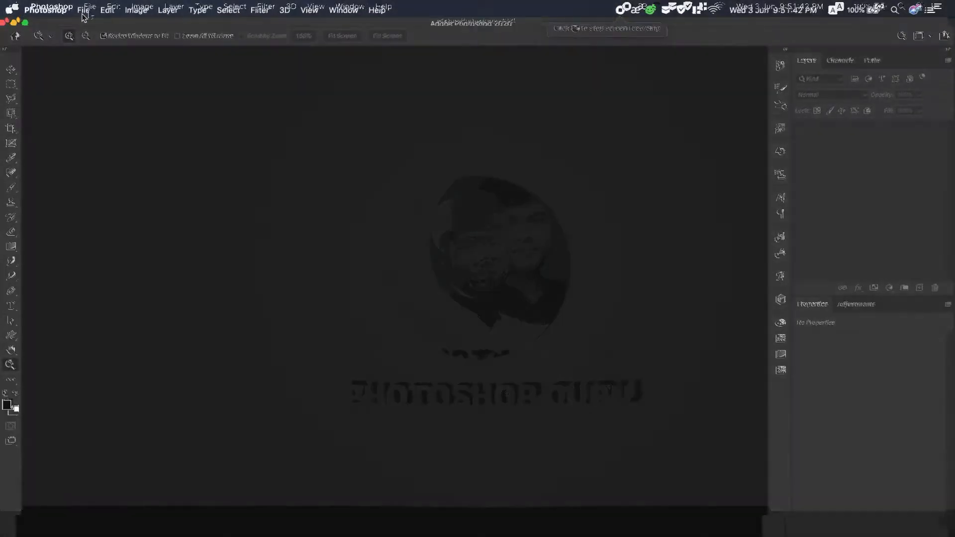
Step: Create a new 1080 × 1080 px RGB document with a white background using the Social Media Post preset
click(90, 7)
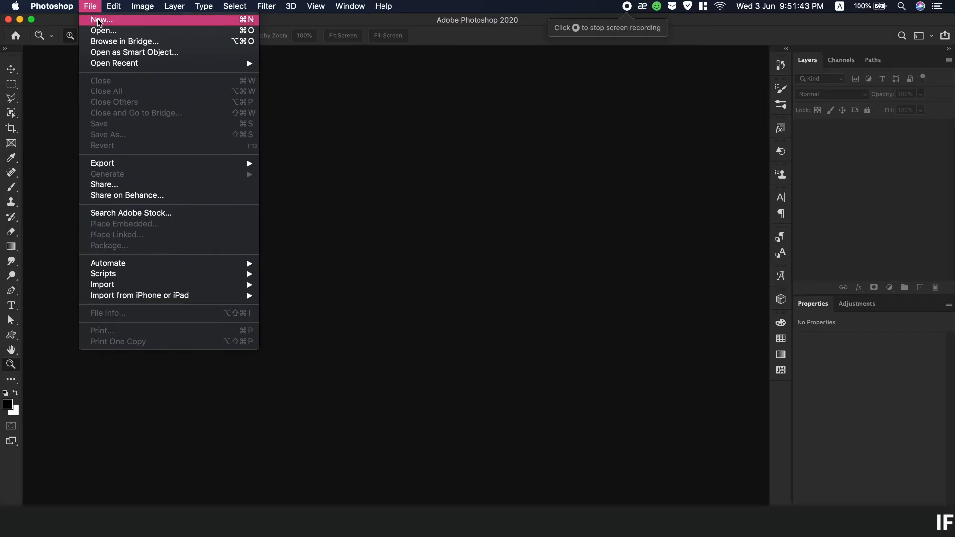
click(104, 20)
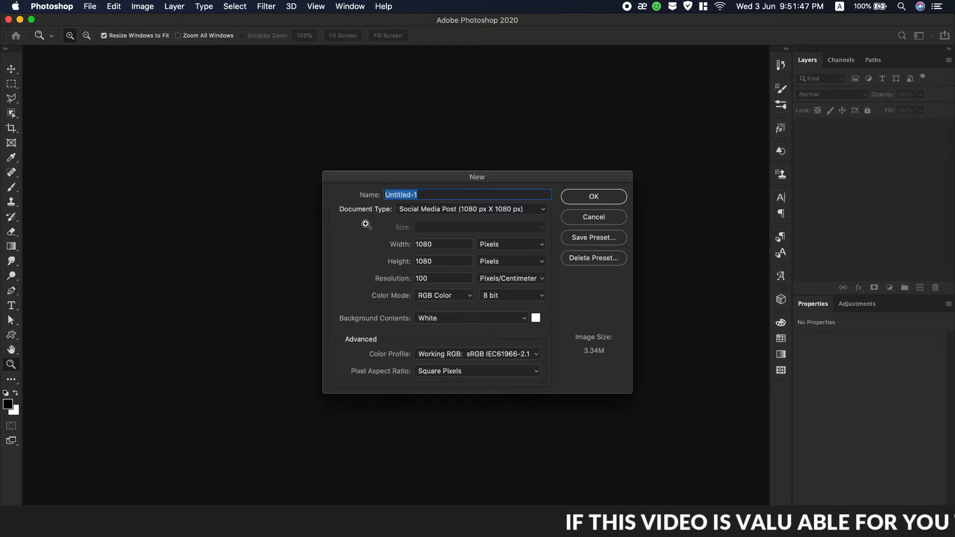
key(Return)
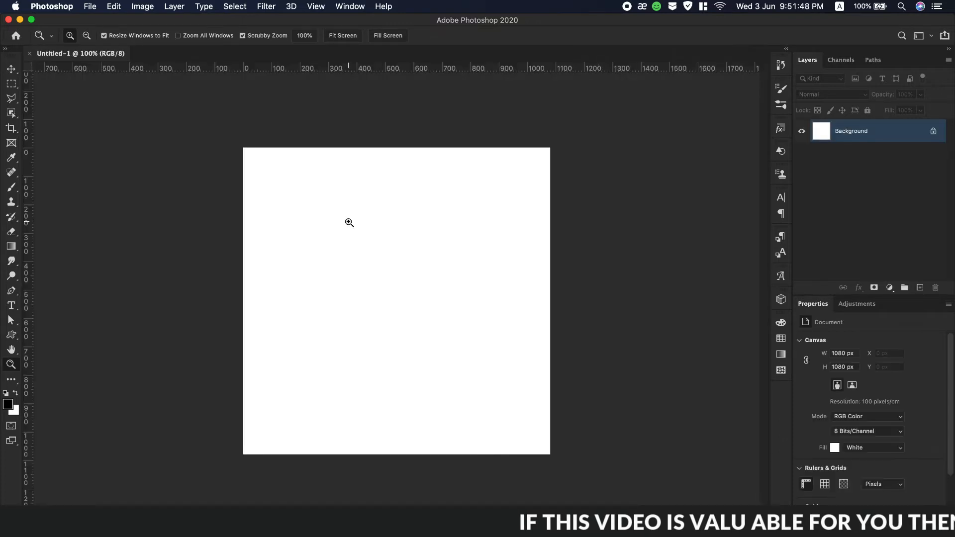
Step: Place the photo of the man doing pull-ups, seen from behind, from the Downloads folder as an embedded image
click(91, 8)
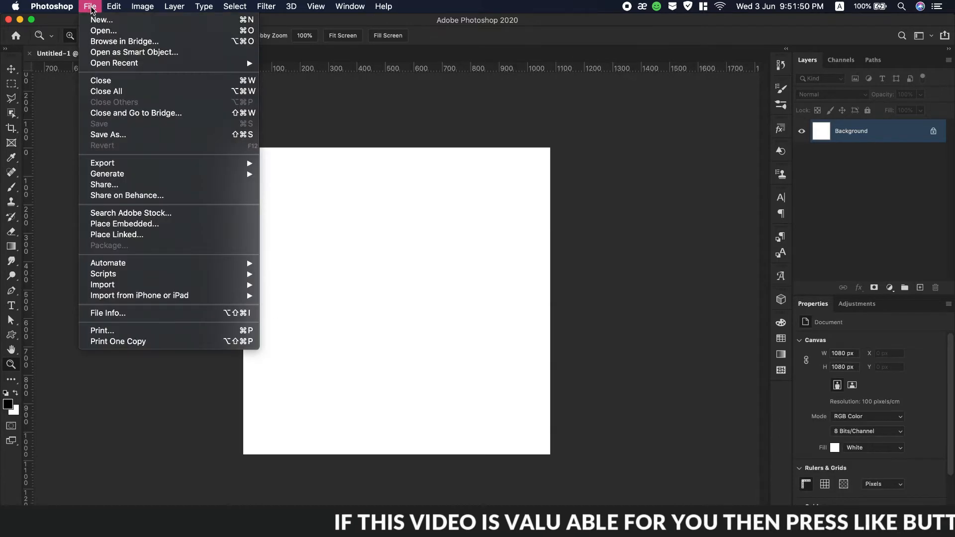
click(139, 225)
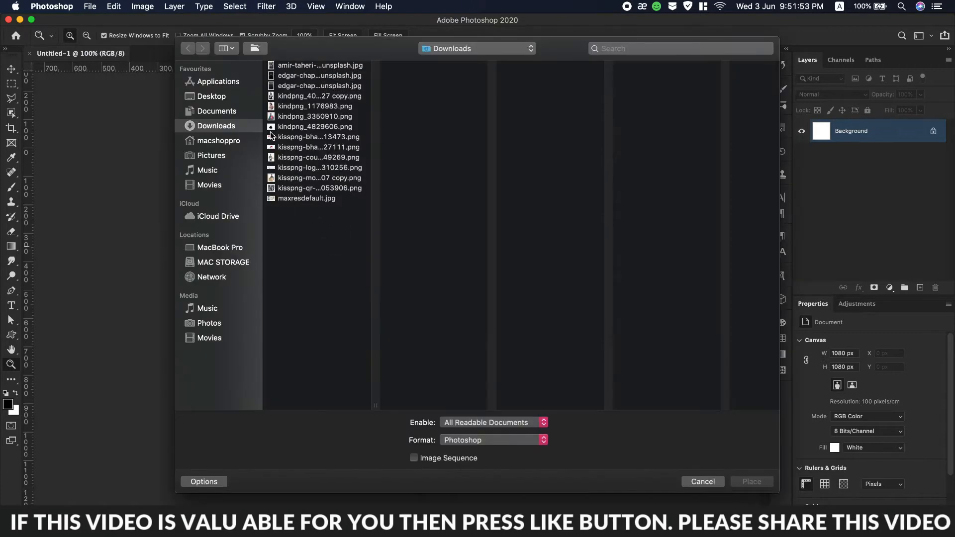
click(303, 75)
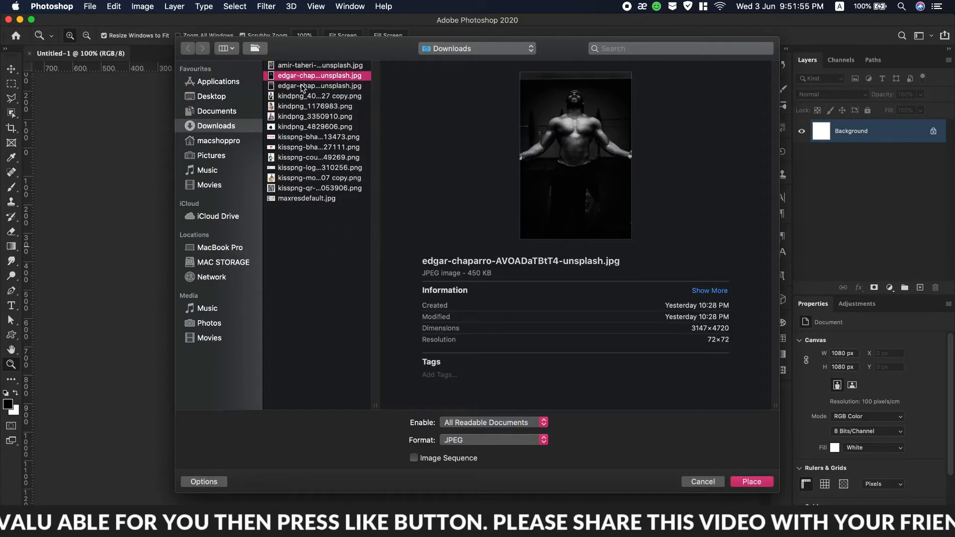
click(302, 86)
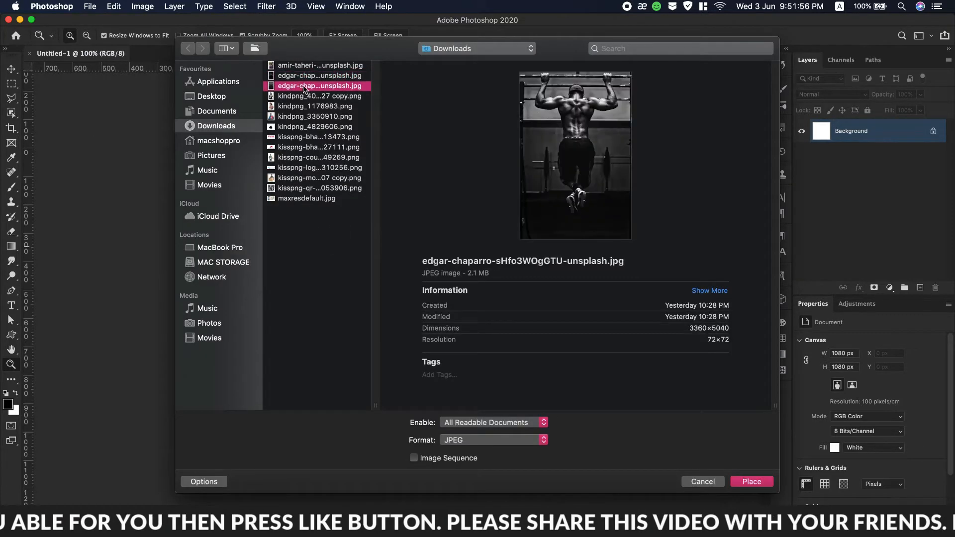
click(755, 481)
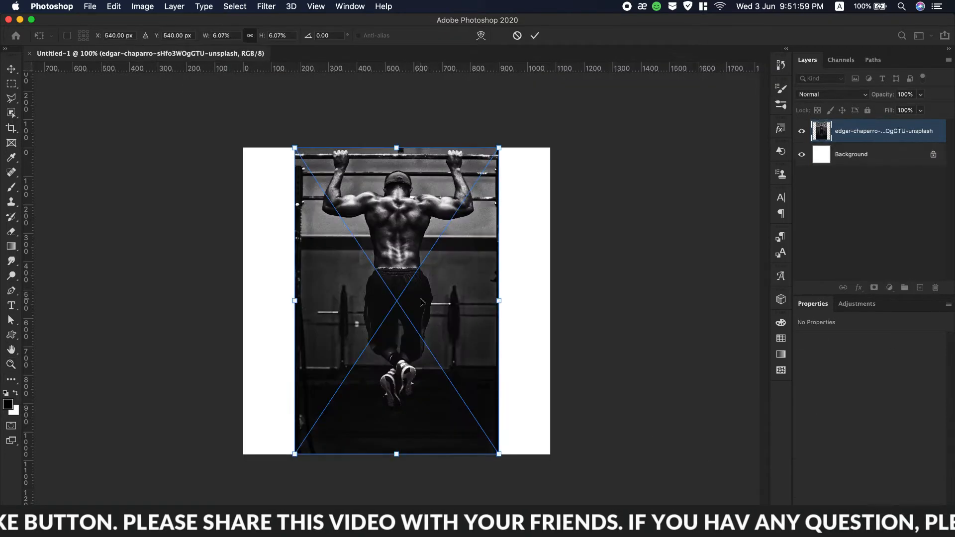
Step: Scale the placed photo to about 9.41% and align its upper edge with the canvas so it covers the whole canvas
drag(499, 454, 591, 507)
drag(478, 276, 476, 356)
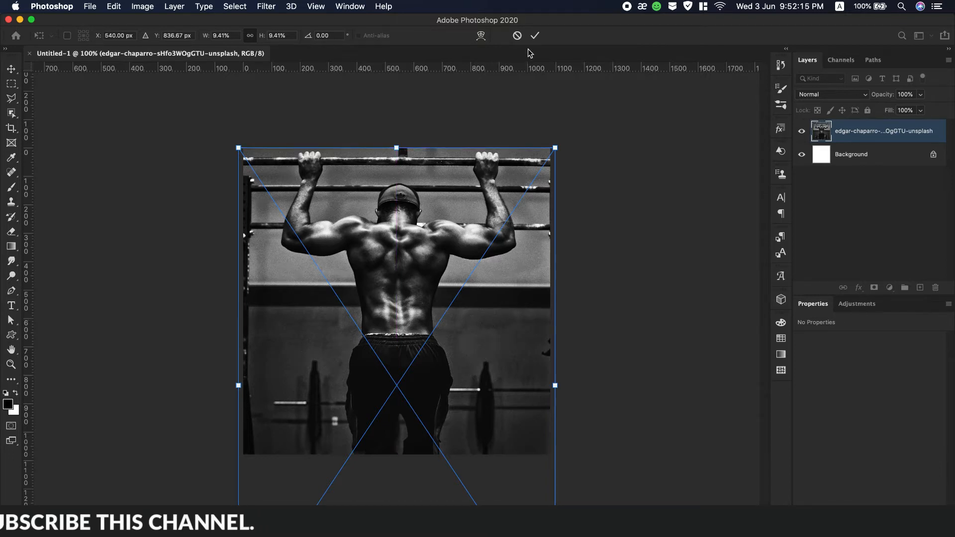
key(Return)
key(z)
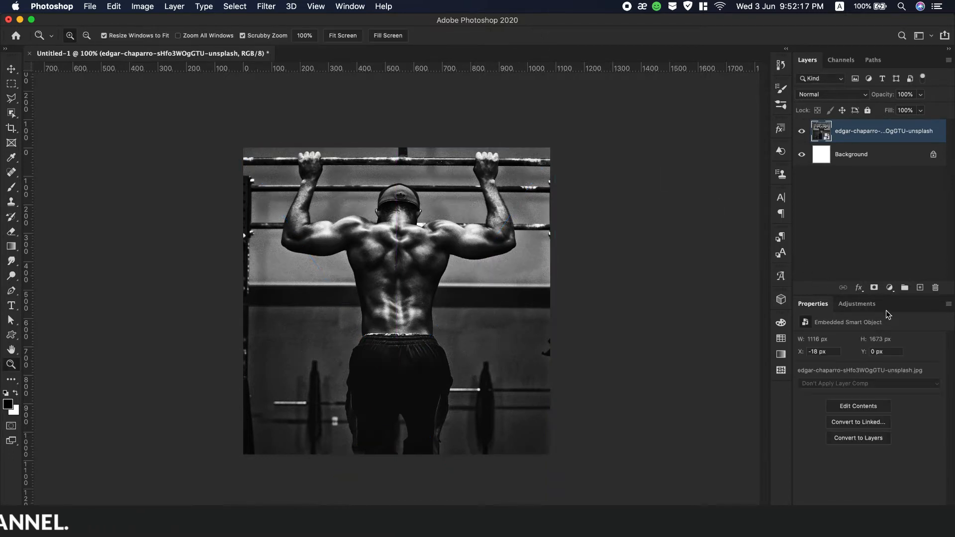
Step: Add a new layer above the photo and choose the Soft Round brush from General Brushes
click(919, 288)
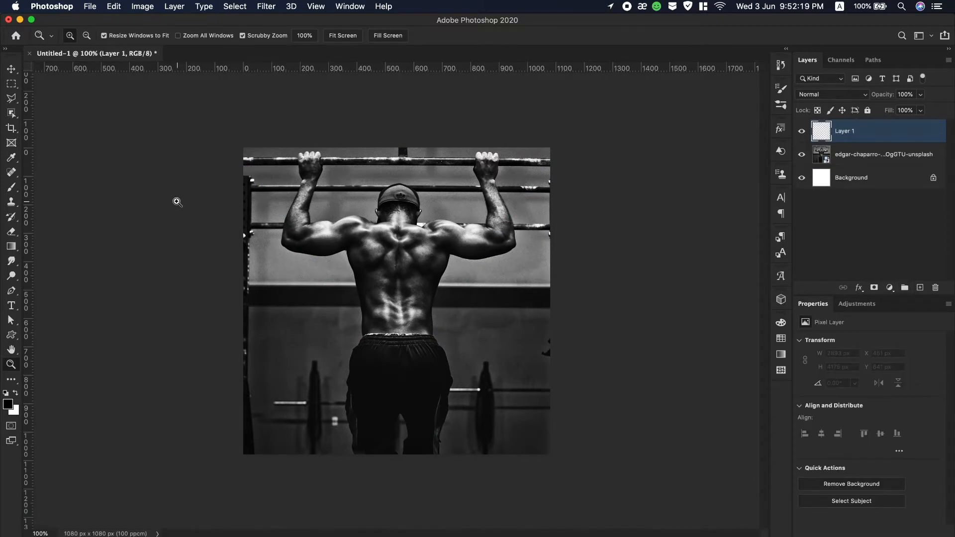
click(10, 188)
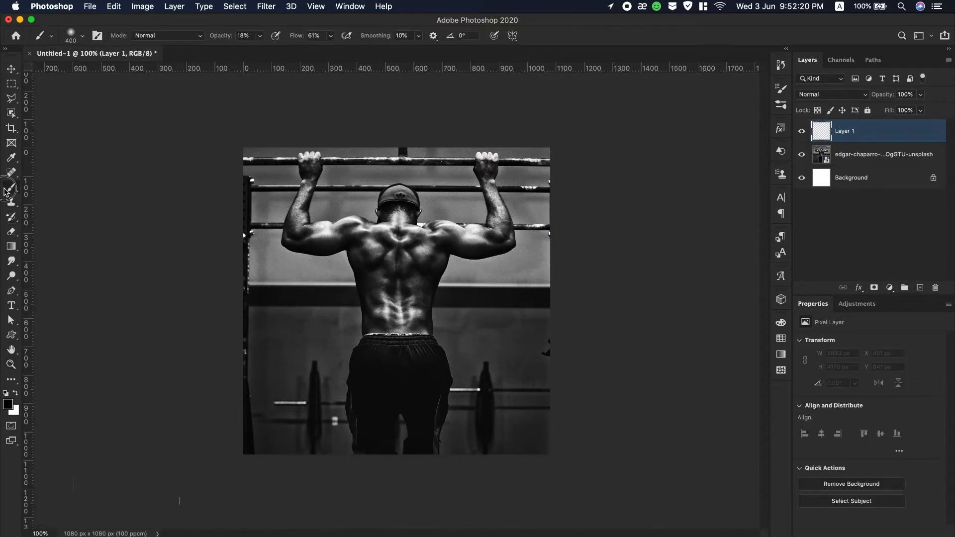
click(82, 36)
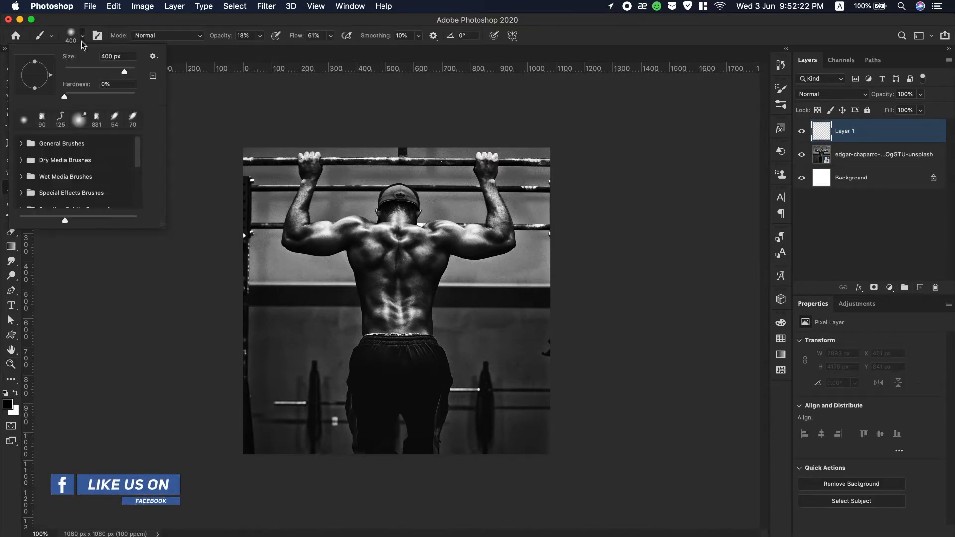
click(21, 144)
click(48, 166)
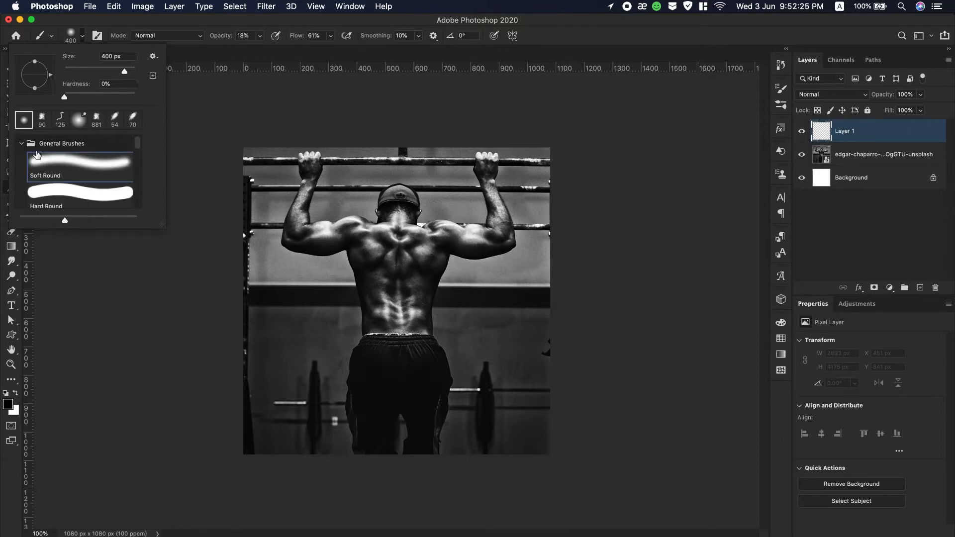
click(22, 143)
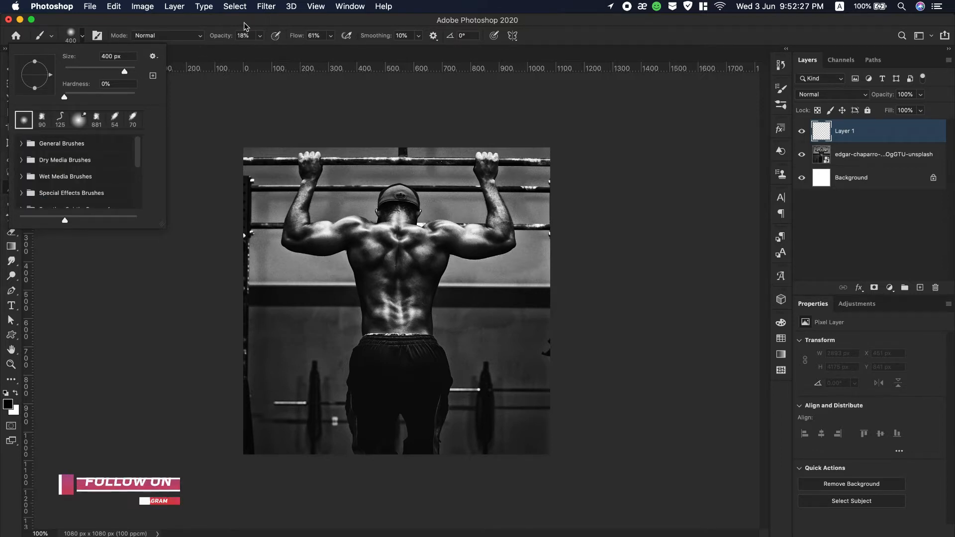
Step: Paint soft black strokes across the lower half of the photo on the new layer to darken it
click(291, 18)
mouse_move(287, 378)
mouse_down()
mouse_move(319, 398)
mouse_move(268, 443)
mouse_move(348, 367)
mouse_move(352, 417)
mouse_move(408, 422)
mouse_move(448, 370)
mouse_move(451, 419)
mouse_move(449, 366)
mouse_move(488, 426)
mouse_up()
mouse_move(532, 348)
mouse_down()
mouse_move(405, 437)
mouse_move(418, 383)
mouse_move(393, 338)
mouse_move(337, 451)
mouse_move(318, 349)
mouse_move(287, 345)
mouse_move(239, 452)
mouse_move(269, 317)
mouse_move(347, 326)
mouse_move(366, 428)
mouse_move(410, 364)
mouse_move(273, 299)
mouse_up()
mouse_move(330, 514)
mouse_down()
mouse_move(508, 394)
mouse_move(493, 475)
mouse_move(452, 402)
mouse_move(420, 468)
mouse_move(388, 439)
mouse_move(380, 329)
mouse_move(331, 441)
mouse_move(282, 433)
mouse_move(252, 380)
mouse_move(234, 458)
mouse_move(400, 440)
mouse_move(587, 398)
mouse_move(548, 406)
mouse_move(352, 399)
mouse_move(344, 433)
mouse_up()
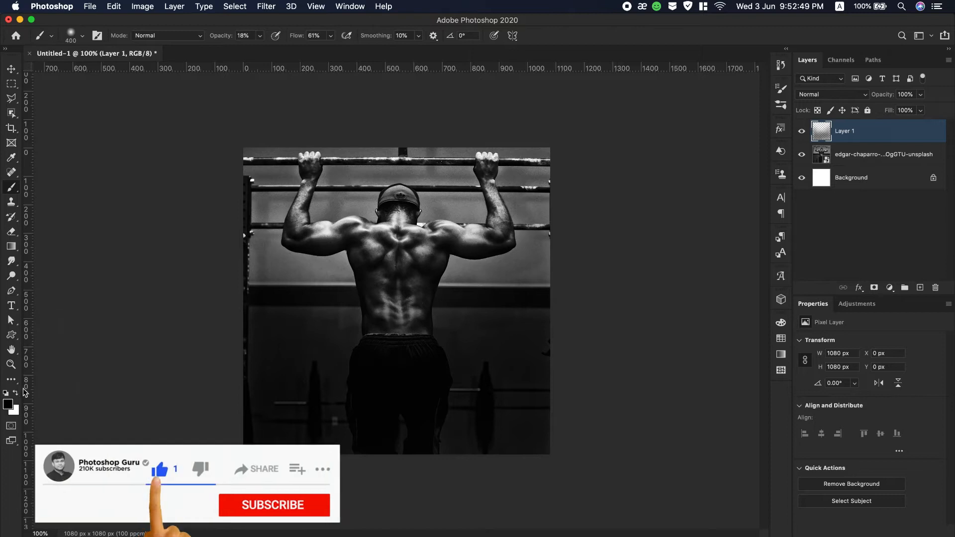
Step: Draw a circle about 530 px in diameter over the man's legs, extending past the canvas's lower edge
click(11, 335)
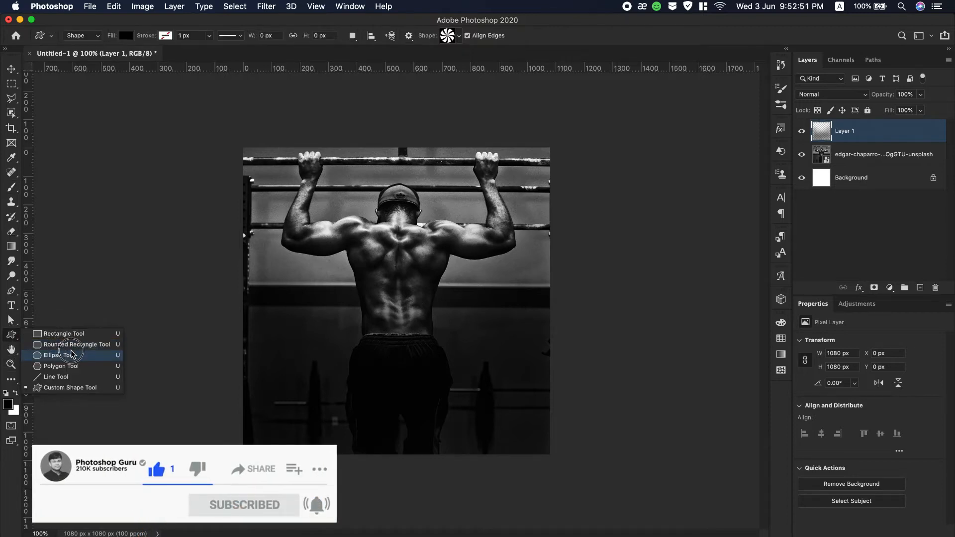
click(72, 354)
drag(336, 337, 485, 527)
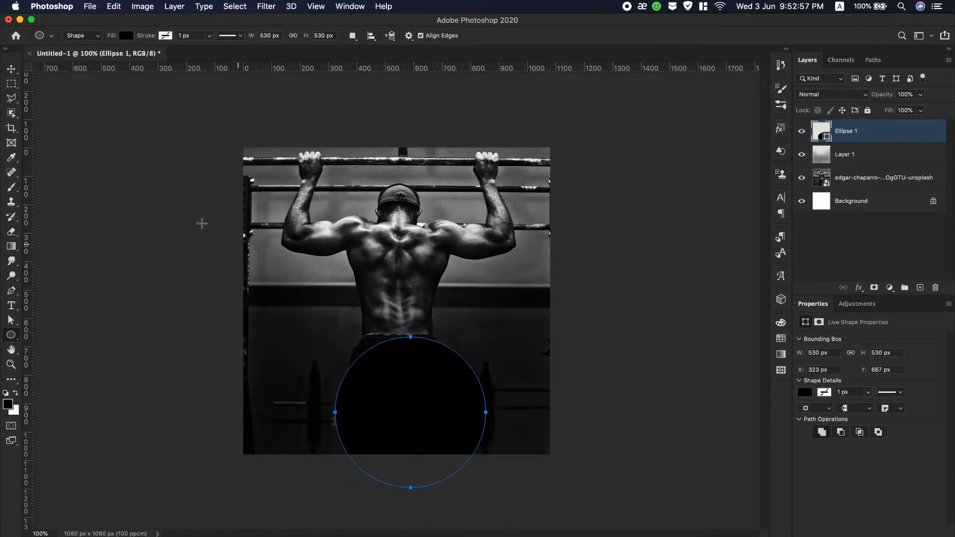
Step: Fill the circle with pink-red and move it to the horizontal centre at about X 275 px, Y 716 px
click(124, 38)
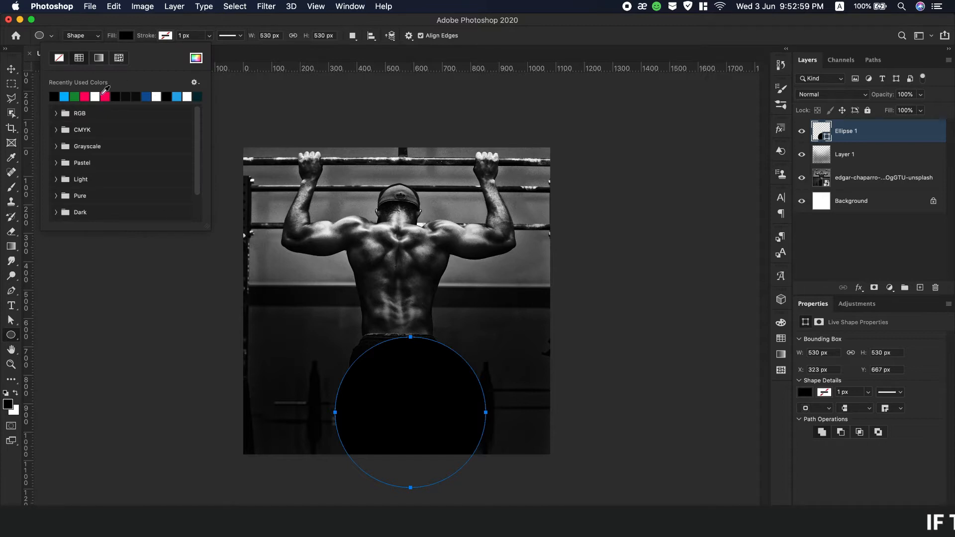
click(87, 96)
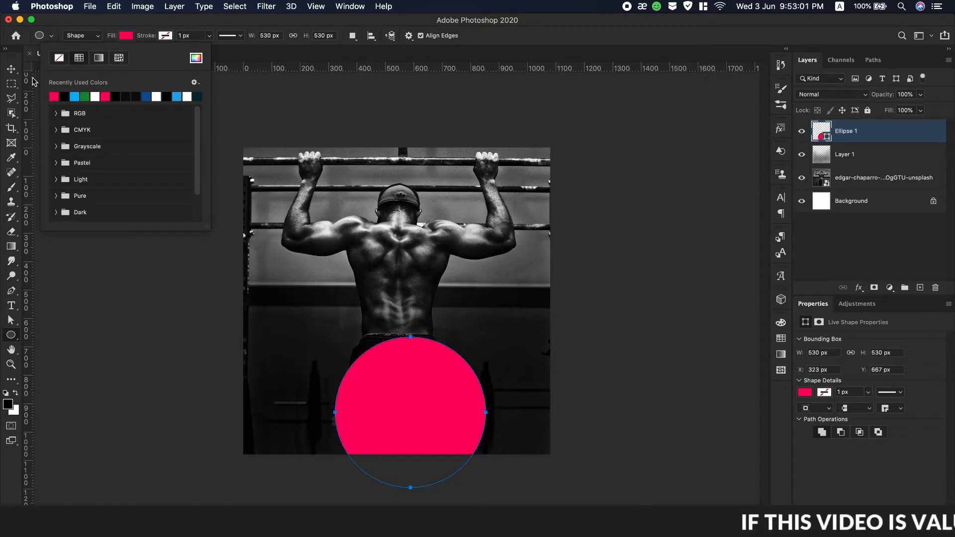
click(15, 71)
drag(446, 417, 434, 432)
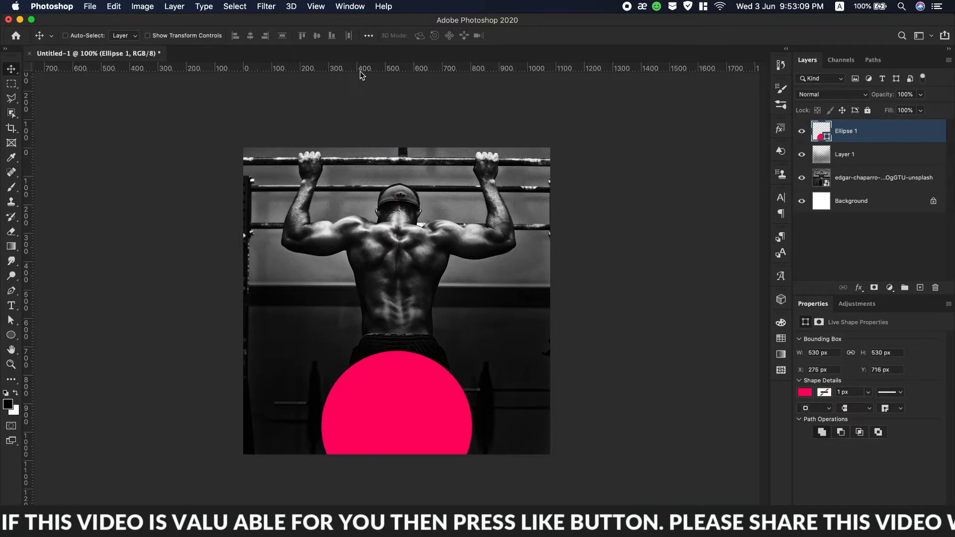
Step: Add two horizontal and two vertical guides as margins just inside the canvas edges, the right one at about X 1009 px
drag(361, 72, 386, 165)
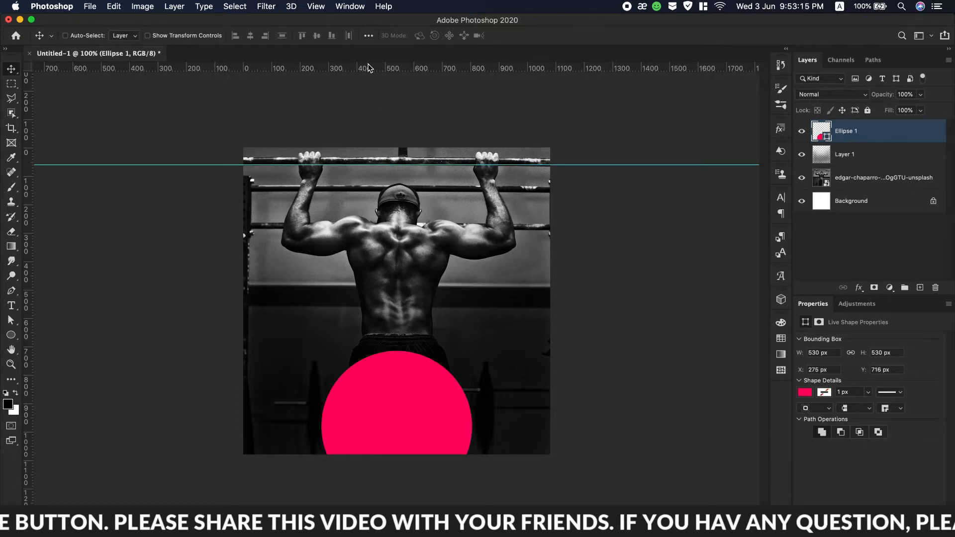
drag(367, 71, 382, 436)
drag(29, 336, 260, 334)
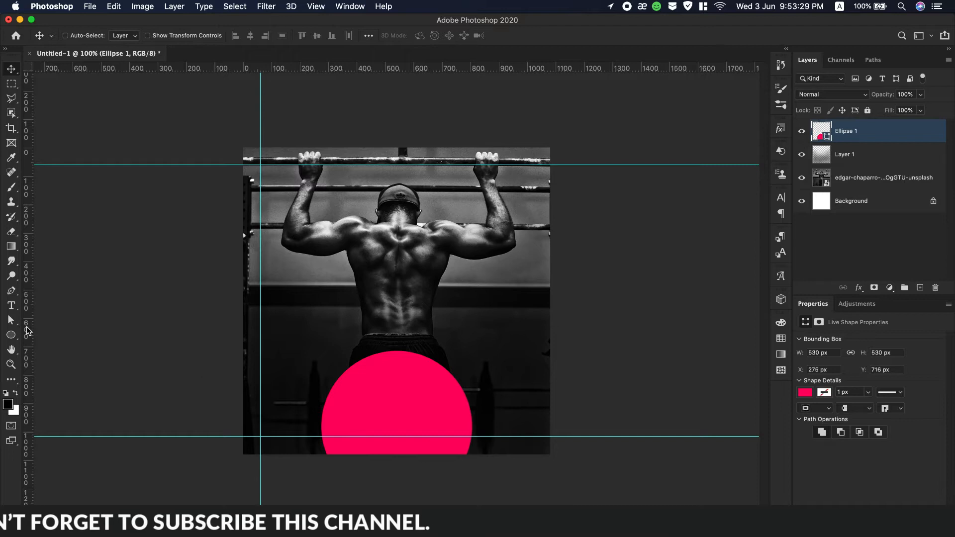
drag(35, 327, 530, 348)
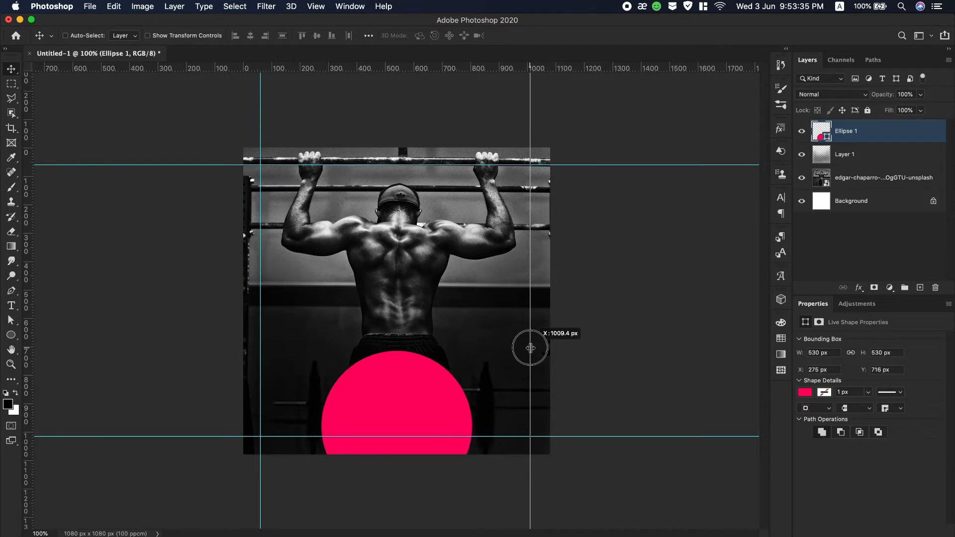
drag(530, 348, 530, 348)
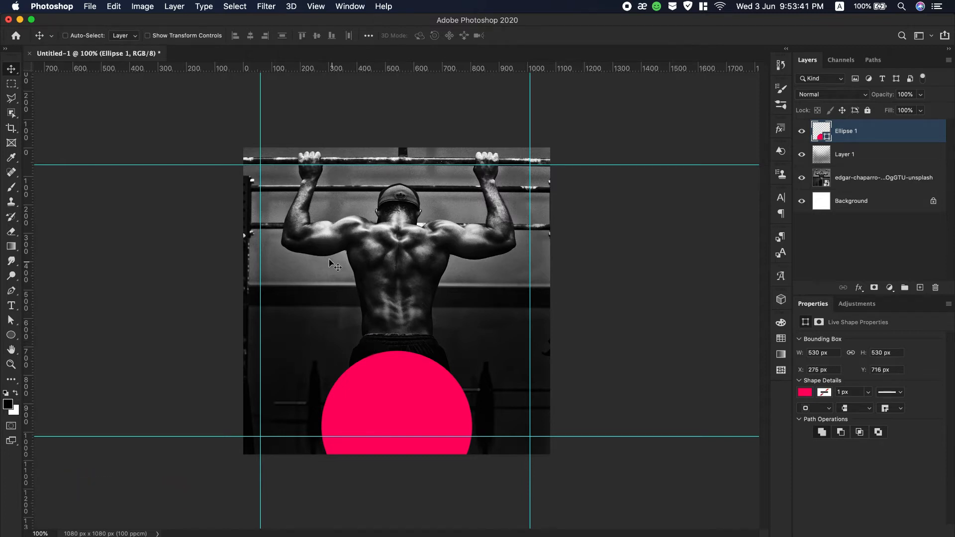
Step: Duplicate the pink-red circle's layer
click(11, 307)
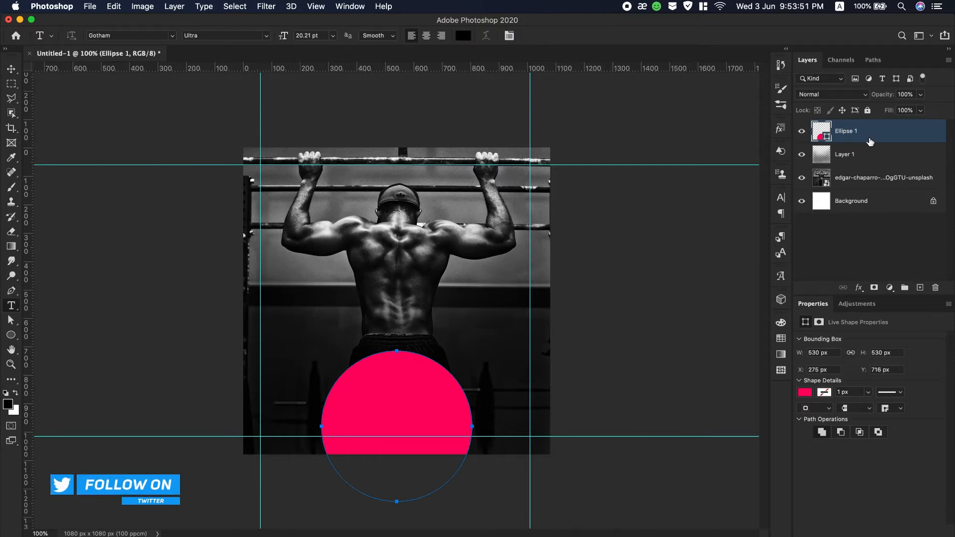
drag(870, 142, 920, 294)
drag(869, 149, 920, 289)
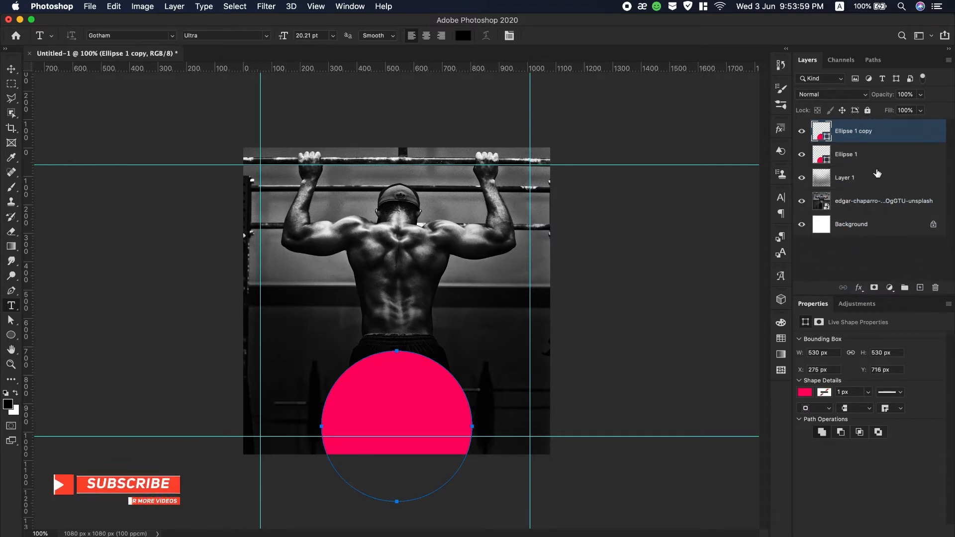
Step: Remove the fill from the original circle beneath the copy and give it a pink-red stroke
click(839, 155)
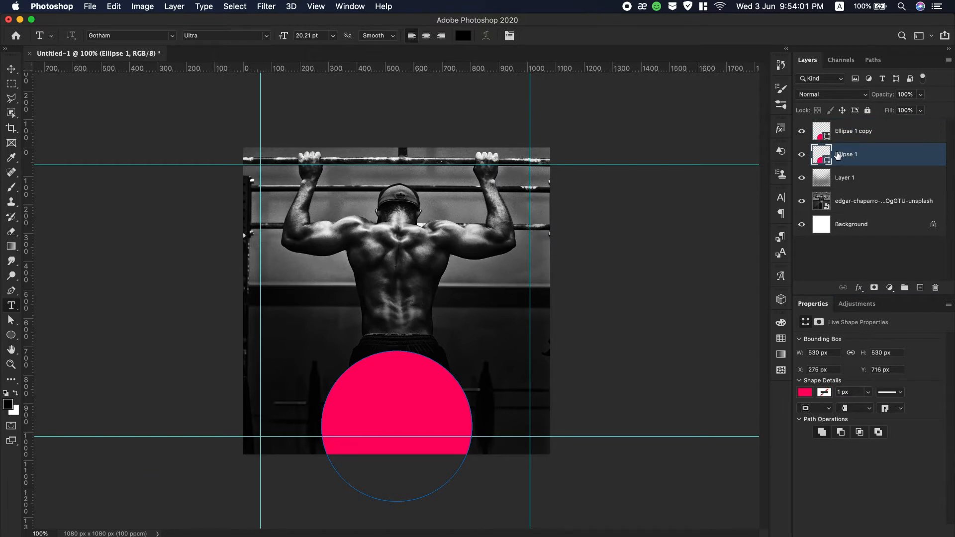
click(8, 335)
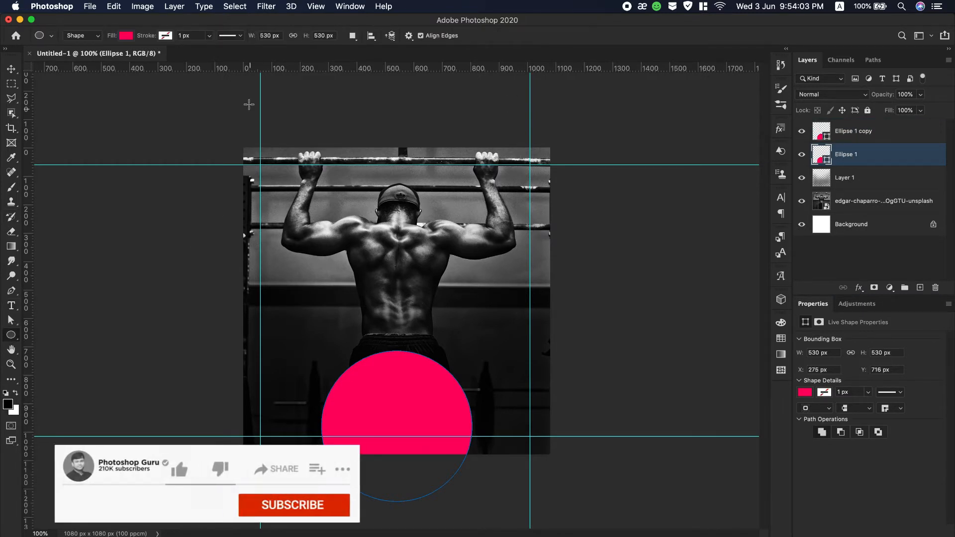
click(126, 35)
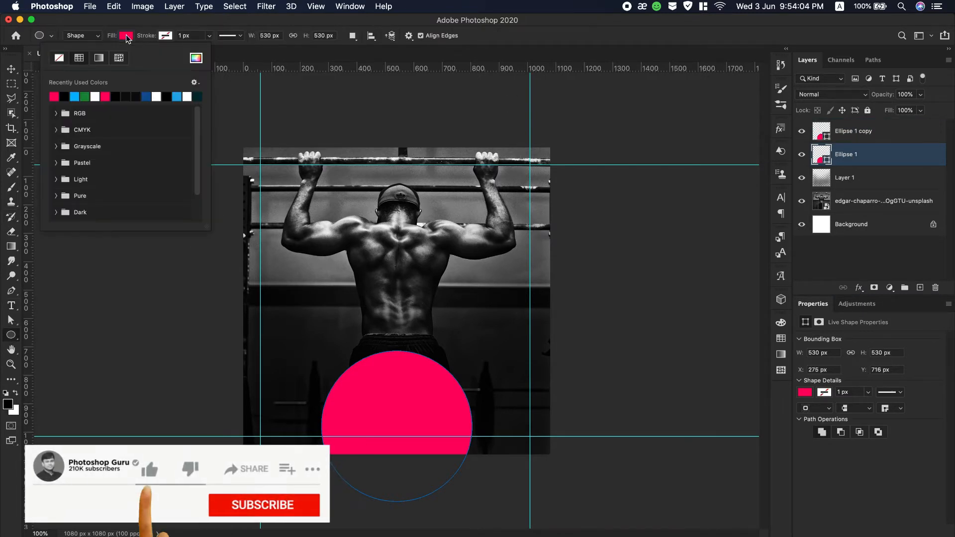
click(59, 58)
click(156, 35)
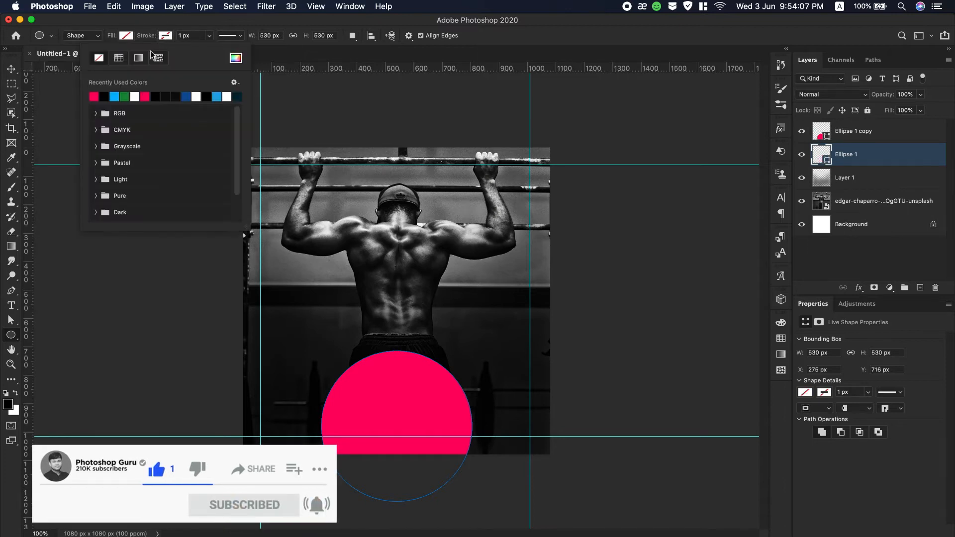
Step: Give the unfilled circle outline a dashed stroke about 4.12 px wide
click(241, 36)
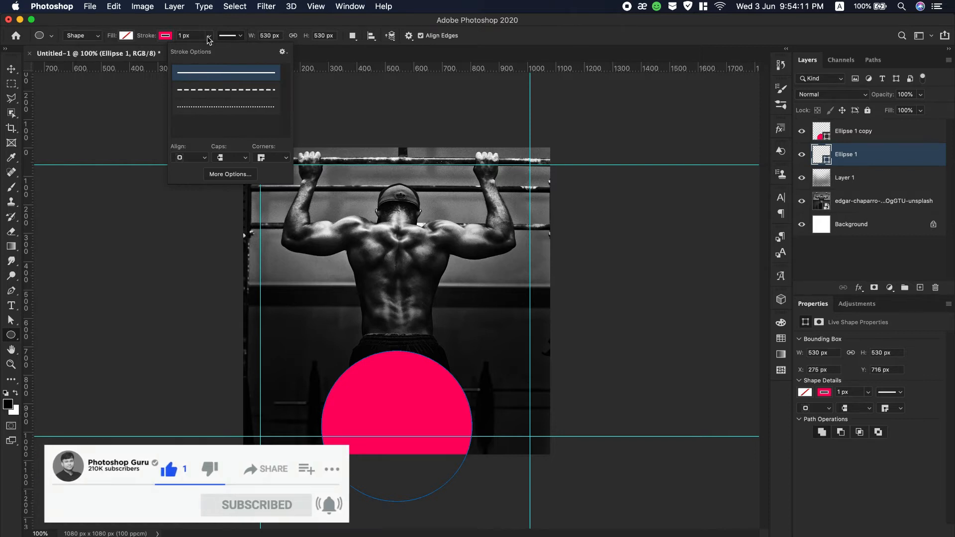
click(207, 36)
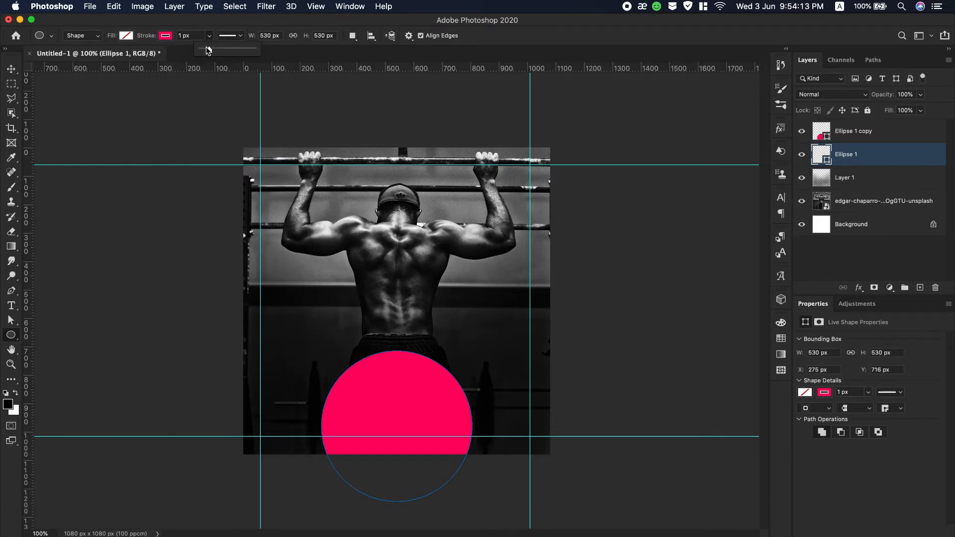
click(239, 36)
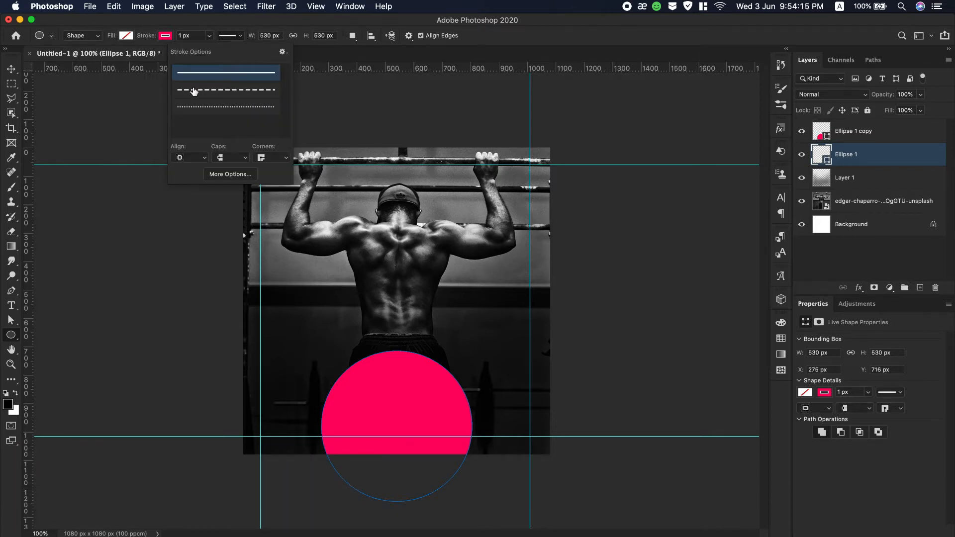
click(194, 91)
click(207, 37)
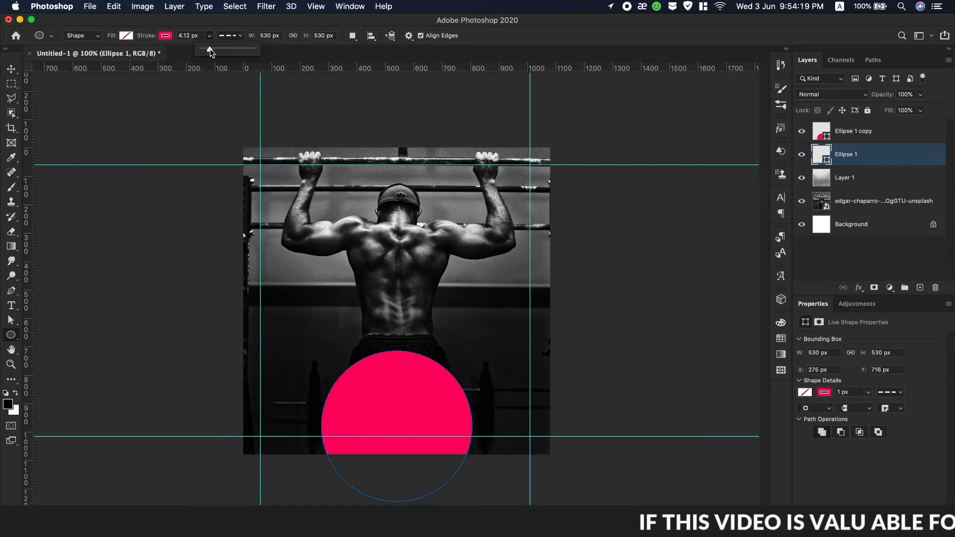
Step: Scale the dashed circle up around its centre to about 575.53 px, so it forms a ring around the filled circle
click(19, 70)
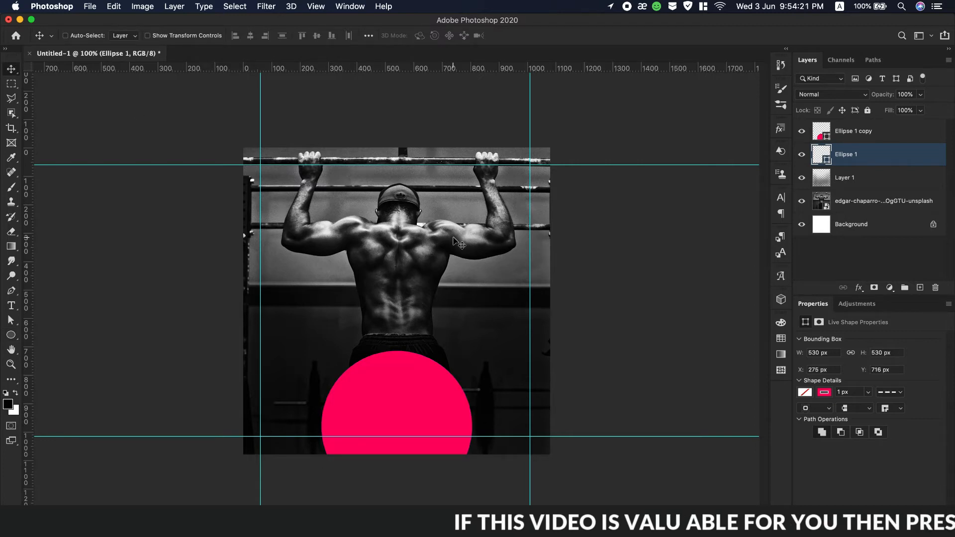
key(super+t)
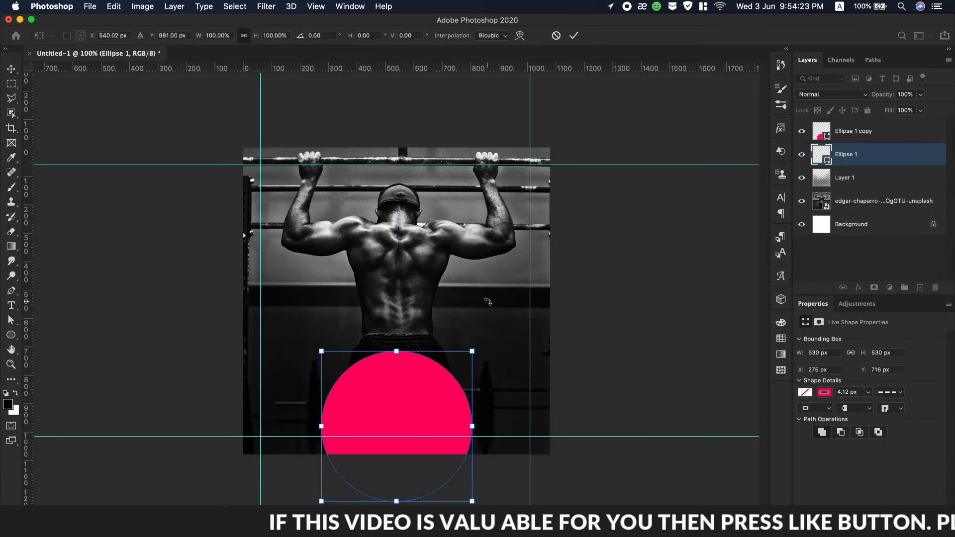
drag(476, 350, 486, 346)
click(572, 37)
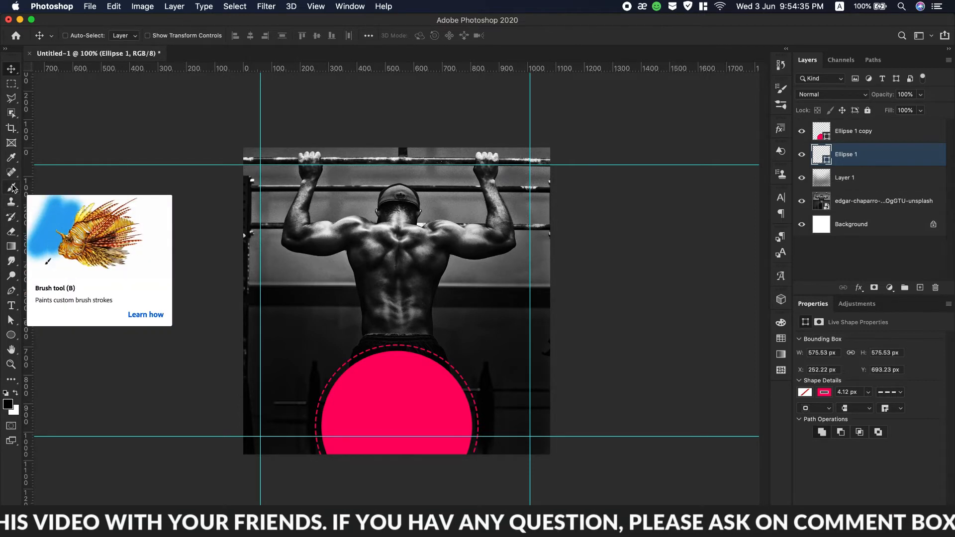
Step: Add the text "UPTO" in Gotham Ultra over the man's back and colour it white (ffffff)
click(12, 307)
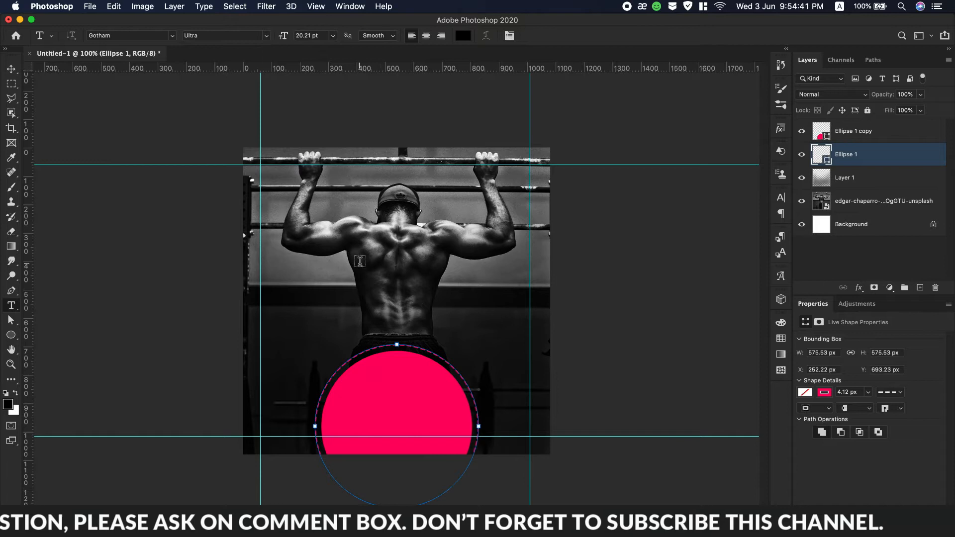
click(443, 306)
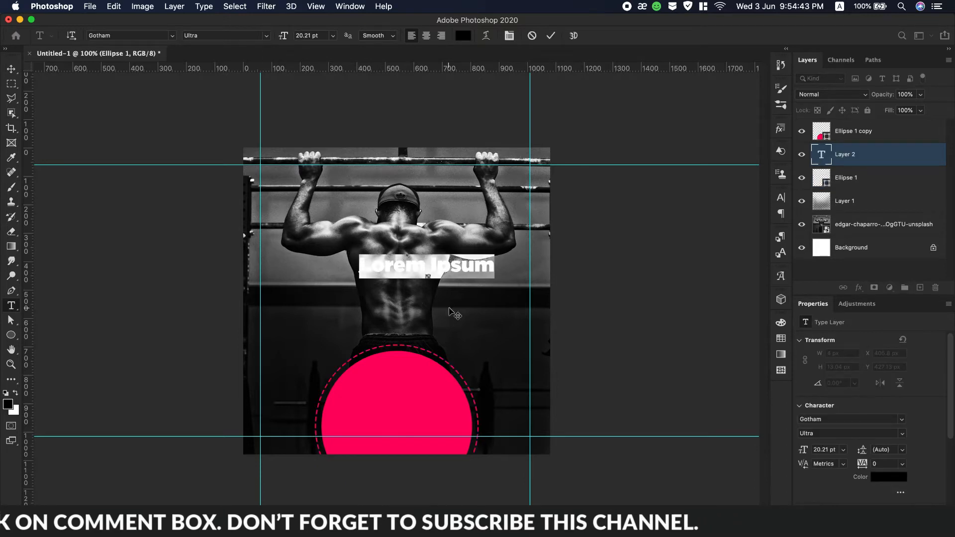
text(UPTO)
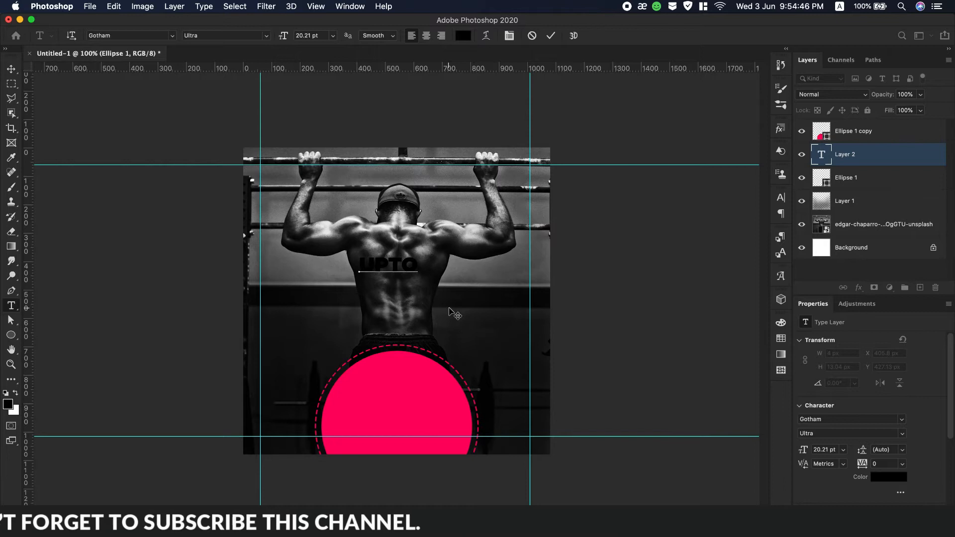
key(super+a)
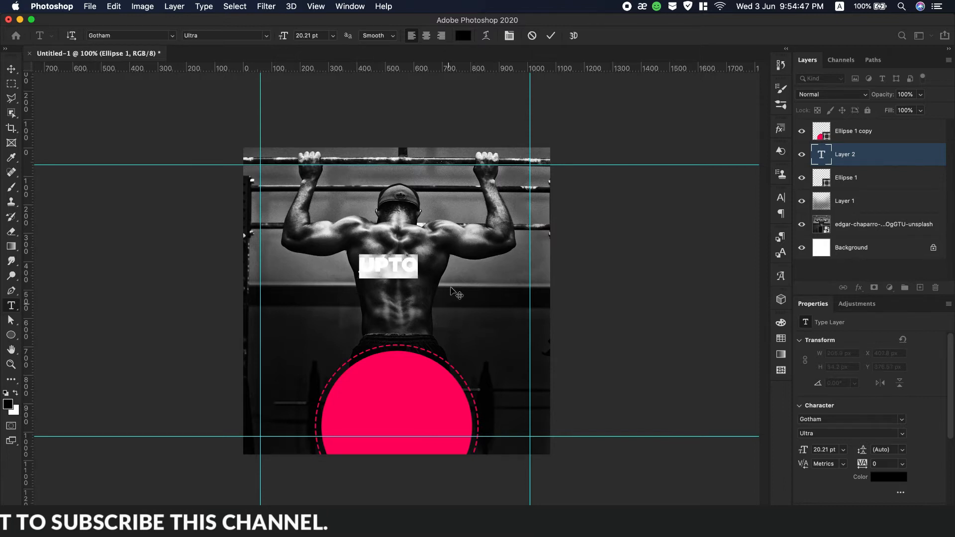
click(464, 37)
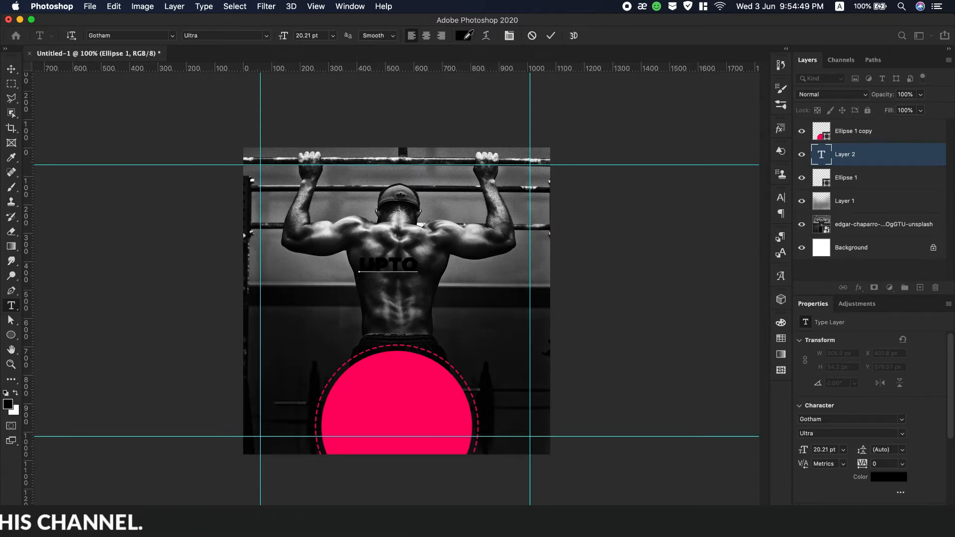
drag(681, 245, 606, 169)
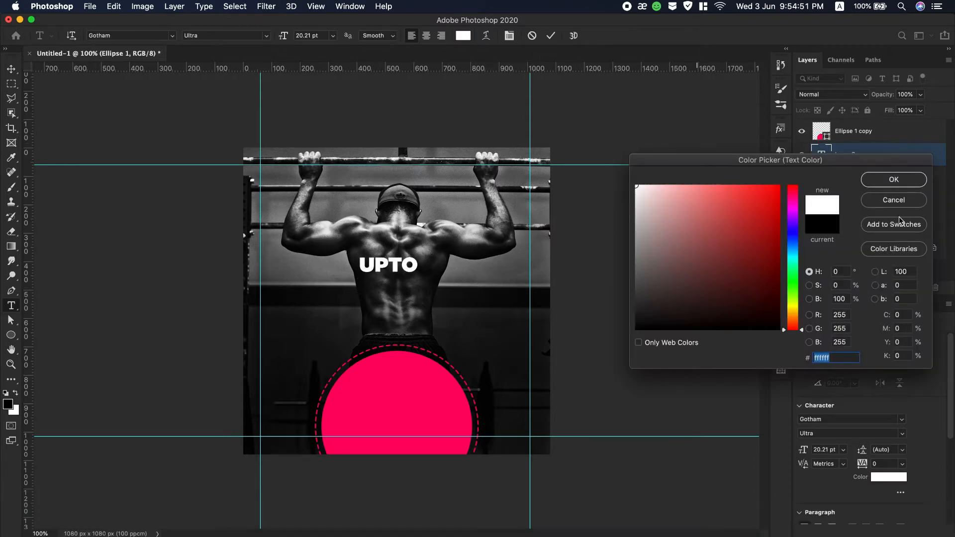
click(901, 182)
Step: Bring the "UPTO" layer above the filled circle's layer and place the text inside the circle at about X 437, Y 775 px
click(11, 68)
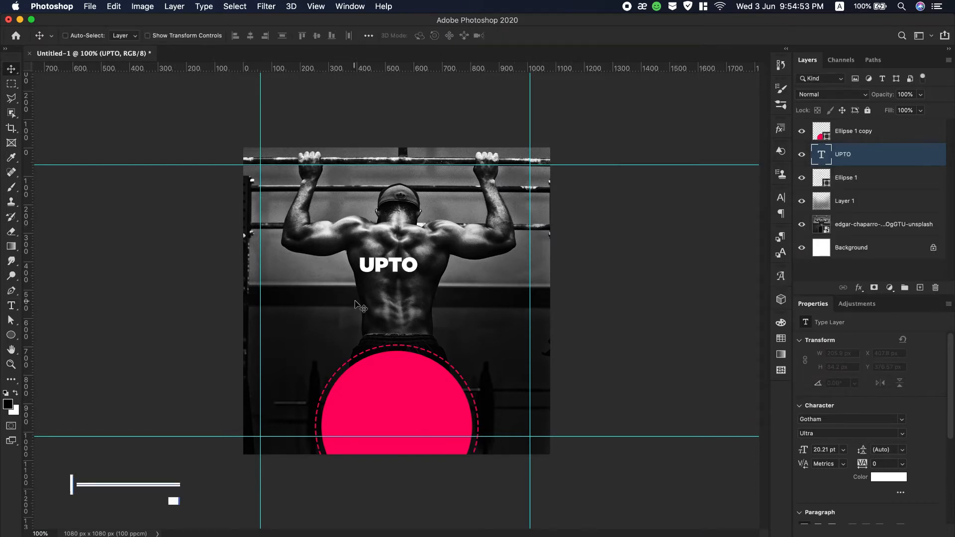
drag(383, 270, 402, 349)
drag(397, 330, 397, 324)
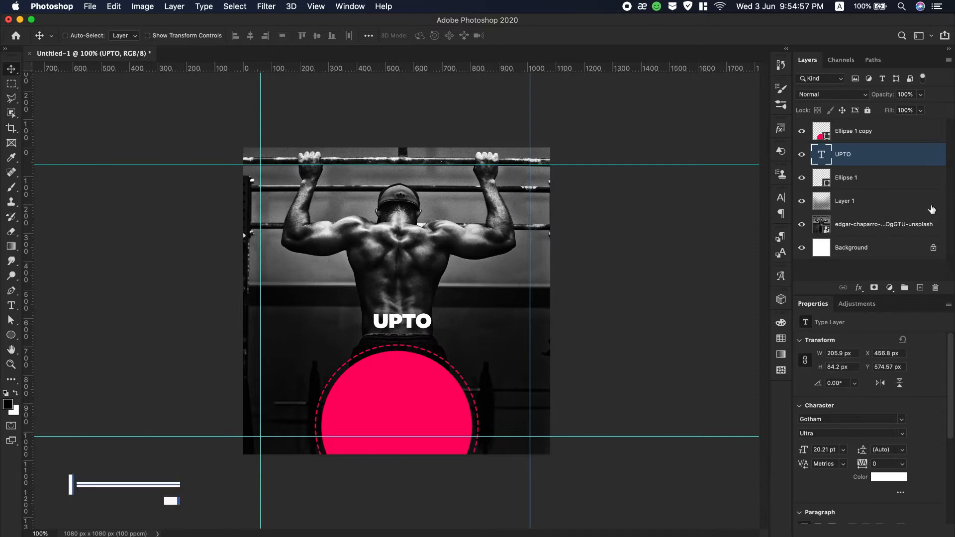
click(850, 133)
click(875, 155)
drag(878, 155, 847, 144)
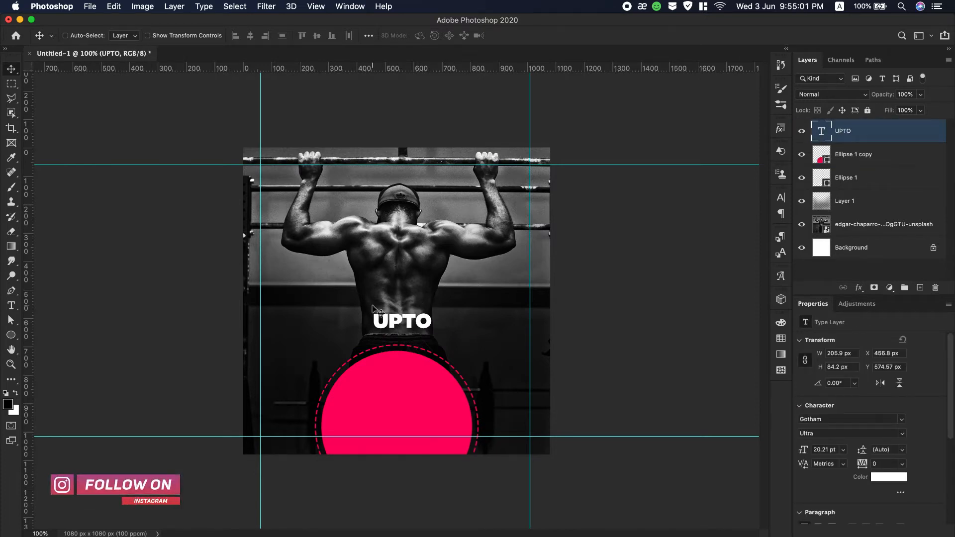
drag(402, 318, 393, 376)
Step: Scale the "UPTO" text down to about 161 px wide and move it up to about Y 744 px near the circle's upper edge
key(super+t)
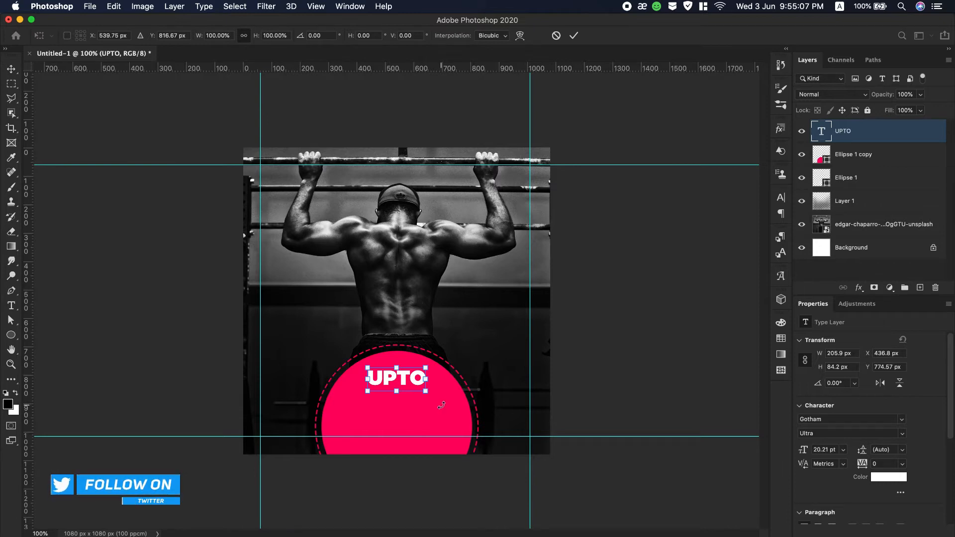
drag(426, 391, 420, 389)
click(573, 38)
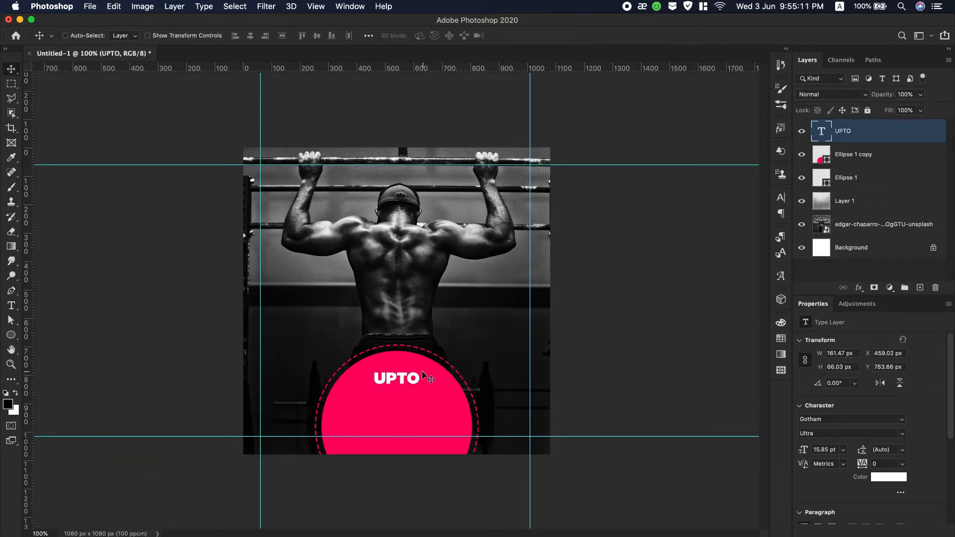
drag(397, 386, 401, 373)
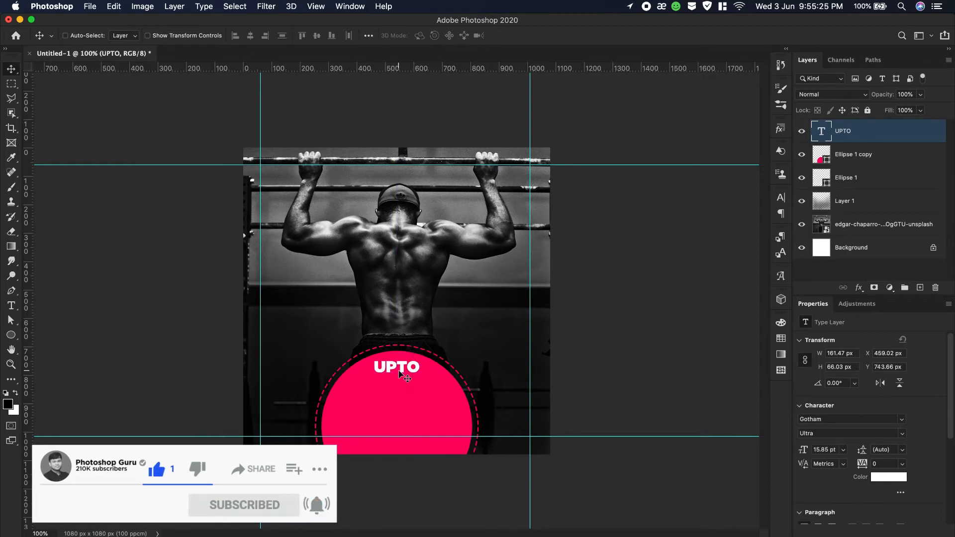
Step: Duplicate the "UPTO" text directly below itself and change the copy to "50%"
drag(401, 373, 401, 397)
double_click(401, 393)
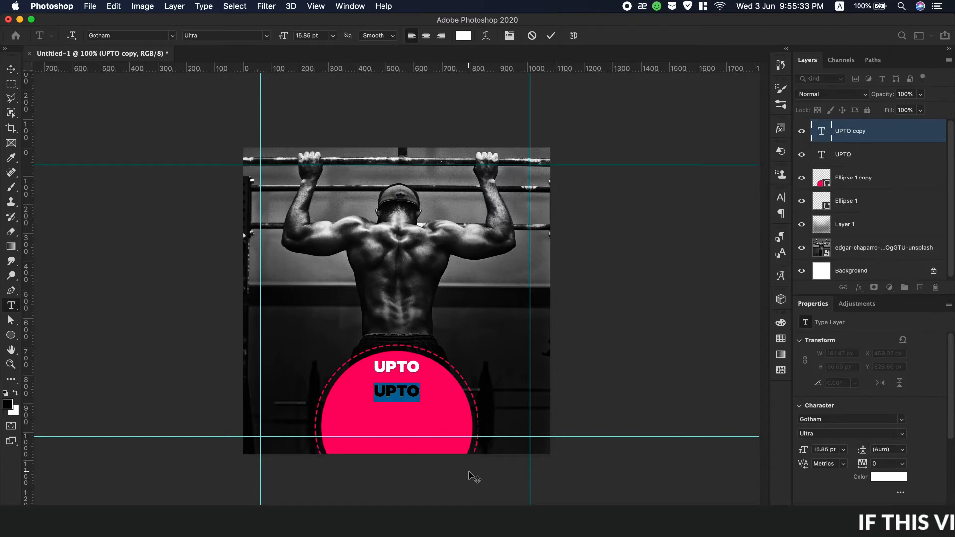
text(50%)
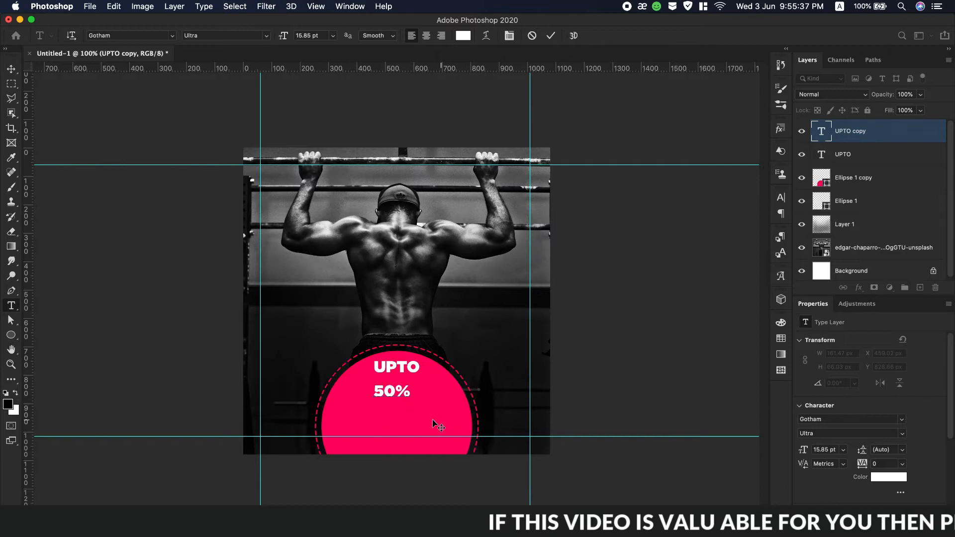
Step: Set the "50%" text to 32 pt and centre it beneath "UPTO" at about X 412, Y 801 px
key(super+a)
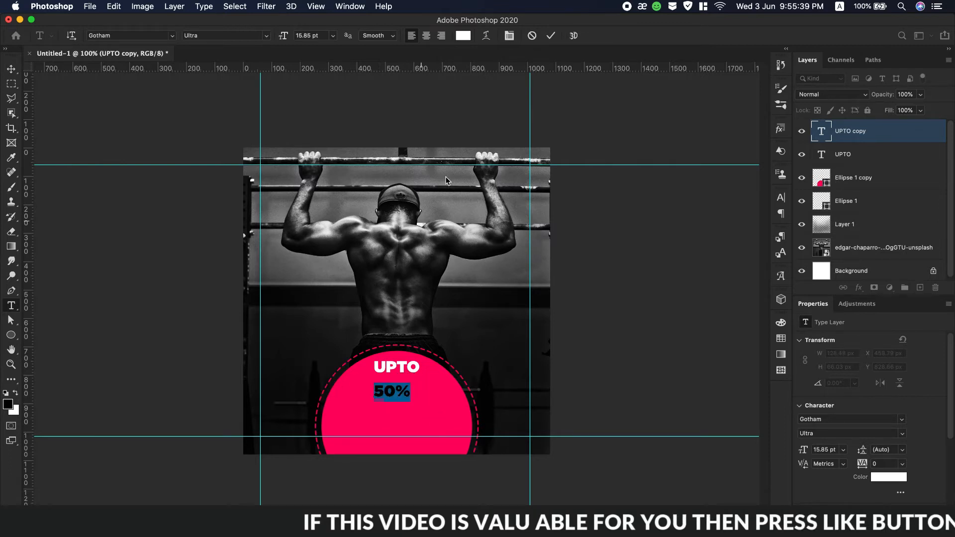
click(298, 35)
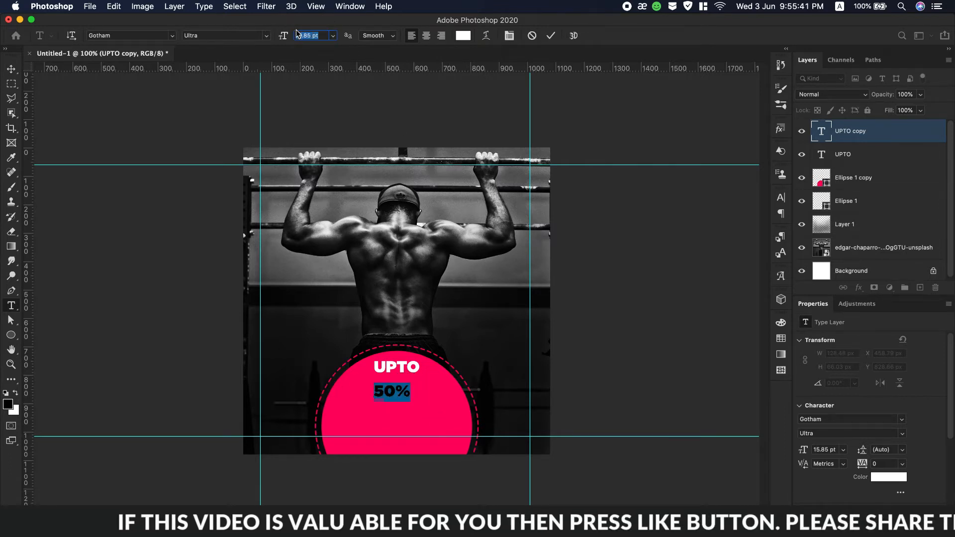
text(27)
key(Return)
key(Up)
key(Up)
key(Up)
key(Up)
key(Up)
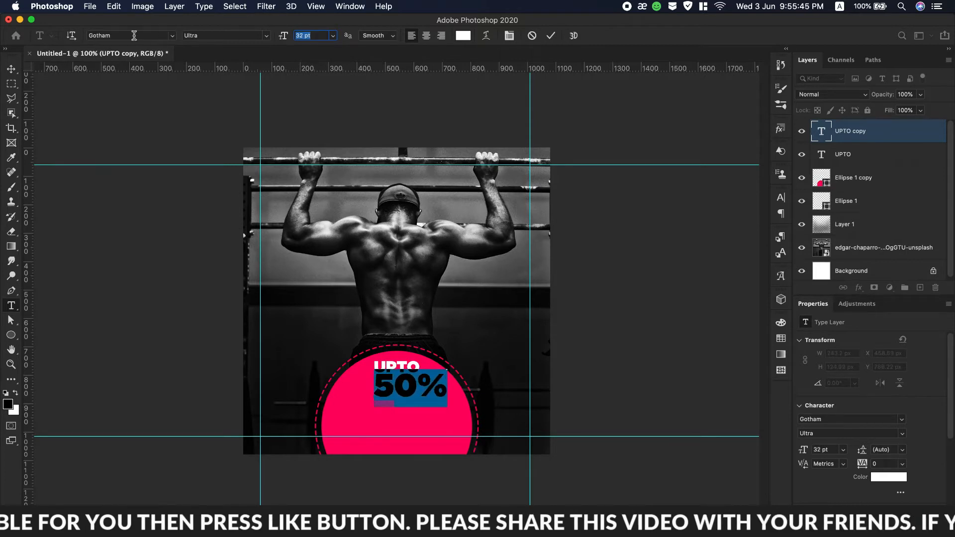
click(11, 68)
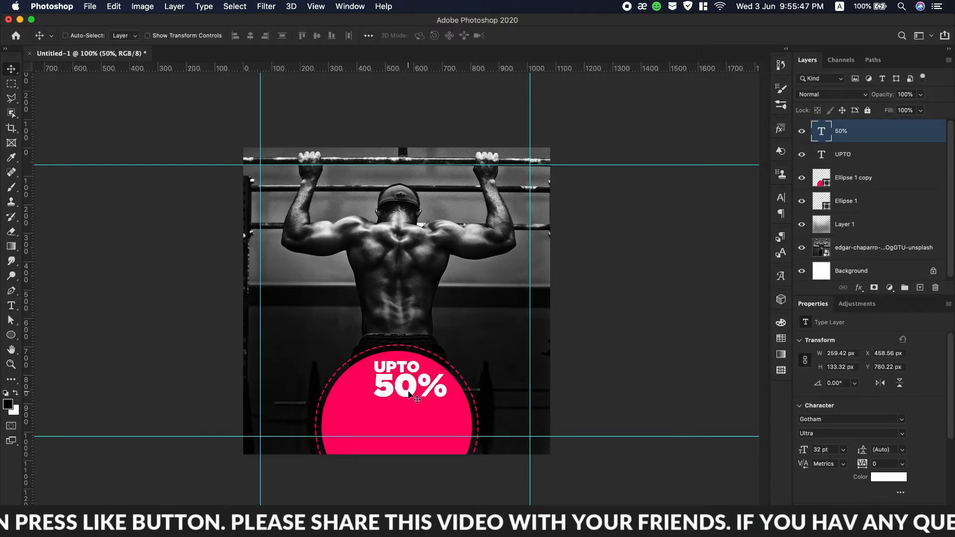
drag(415, 394, 400, 401)
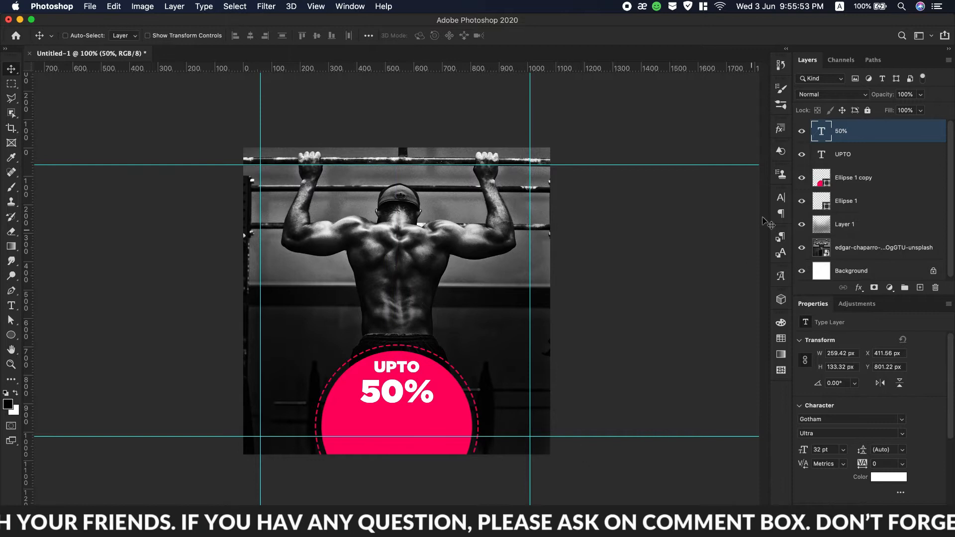
Step: Try black as the colour of the "50%" text and set it back to white
double_click(822, 132)
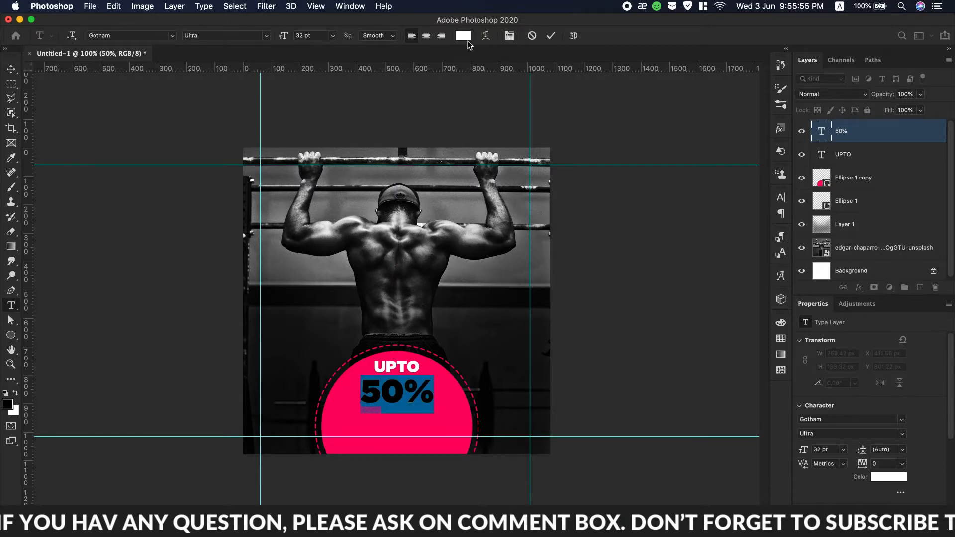
click(464, 36)
drag(694, 222, 564, 412)
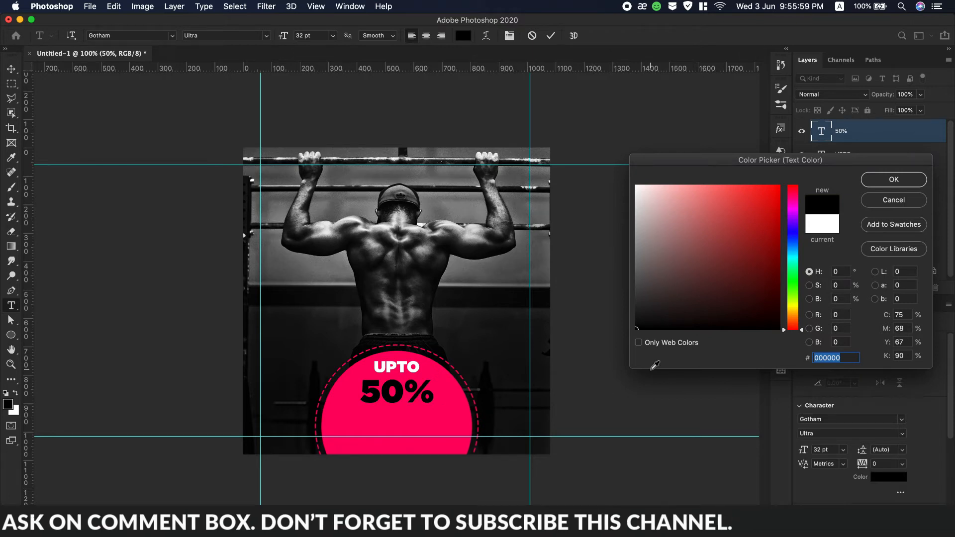
drag(667, 229, 575, 145)
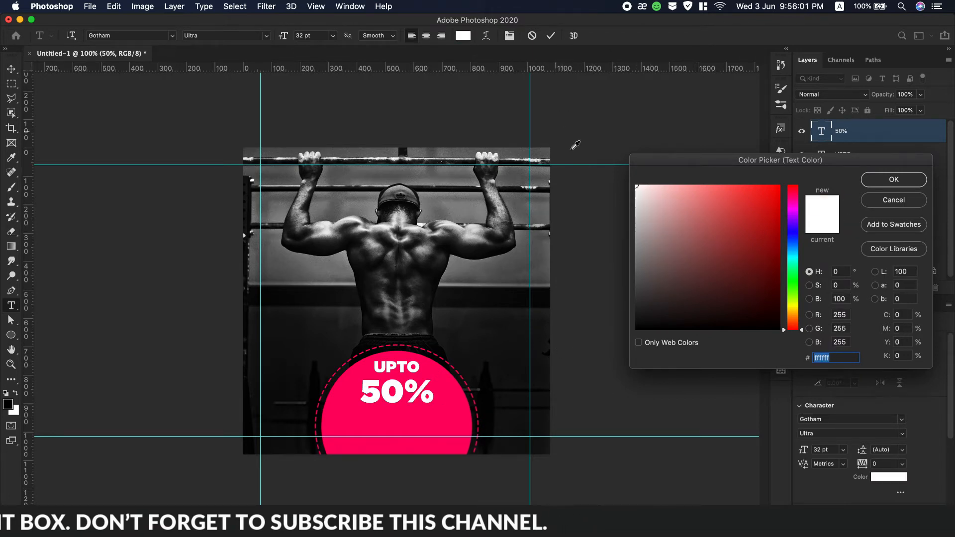
click(894, 178)
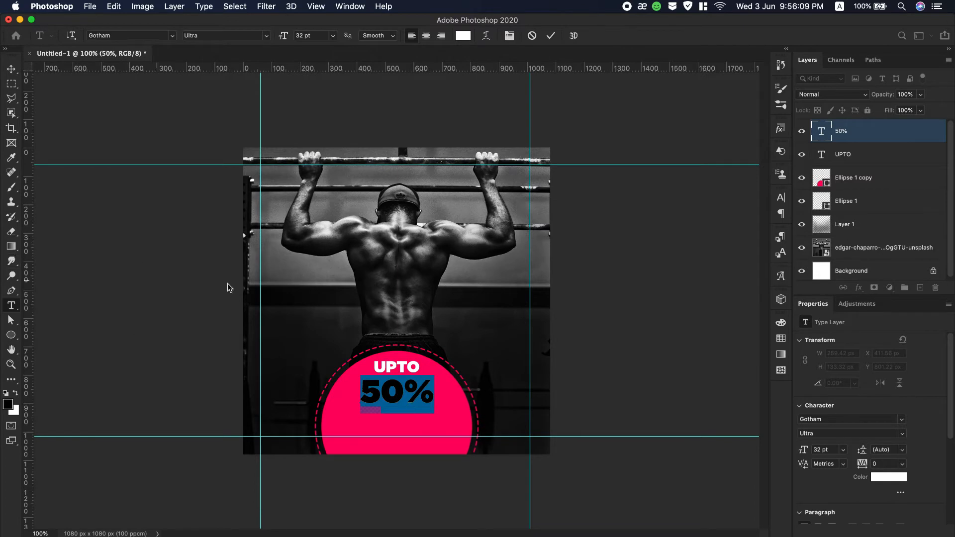
Step: Duplicate the "UPTO" text to just below "50%" and change the copy to "DISCOUNT"
click(847, 162)
key(v)
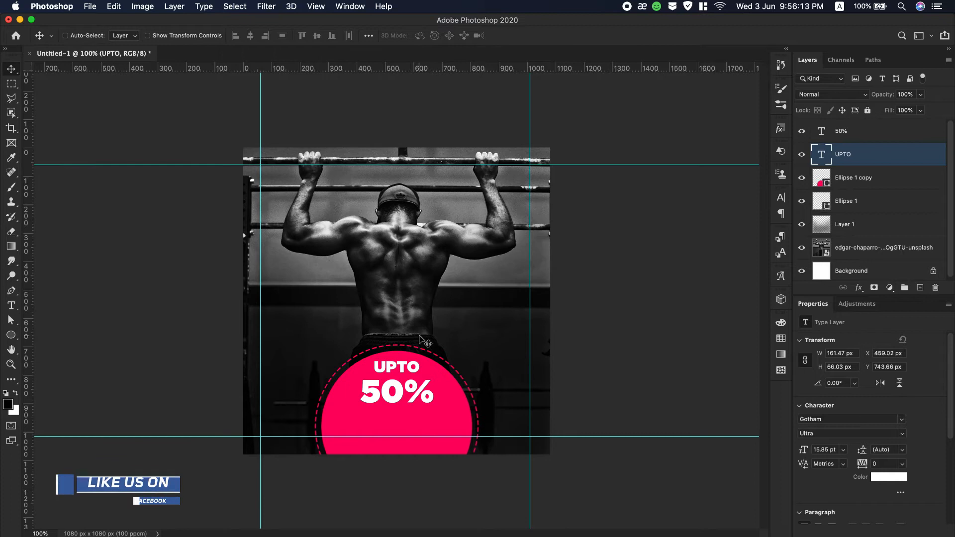
drag(404, 369, 404, 420)
double_click(406, 416)
text(DISCOUNT)
Step: Set the "DISCOUNT" text to Gotham Light at 8.85 pt and move it close beneath "50%" at about X 461, Y 905 px
key(super+a)
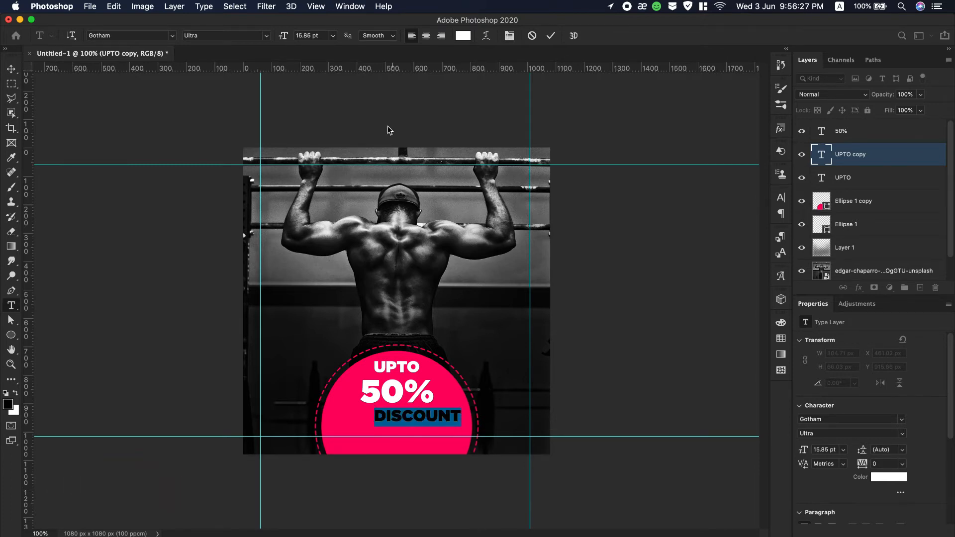
click(266, 38)
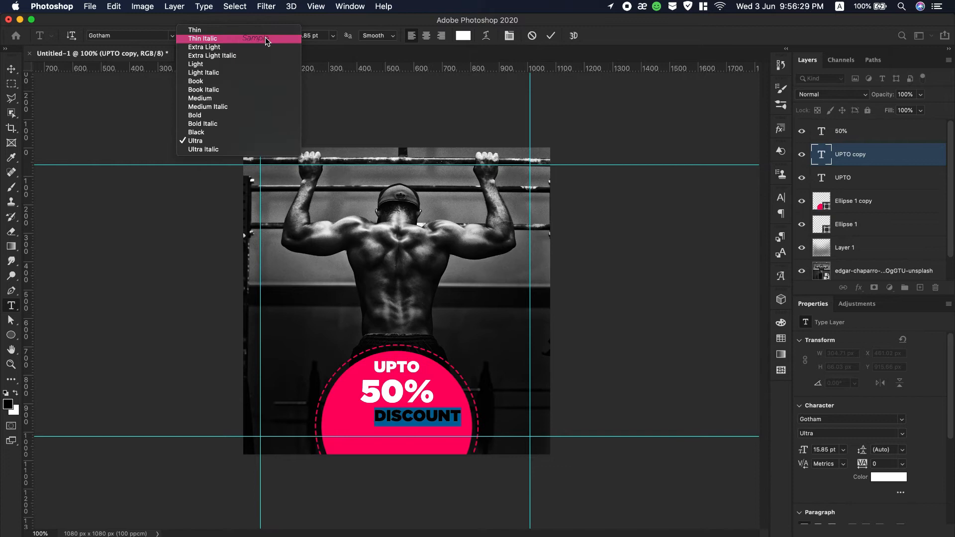
click(216, 67)
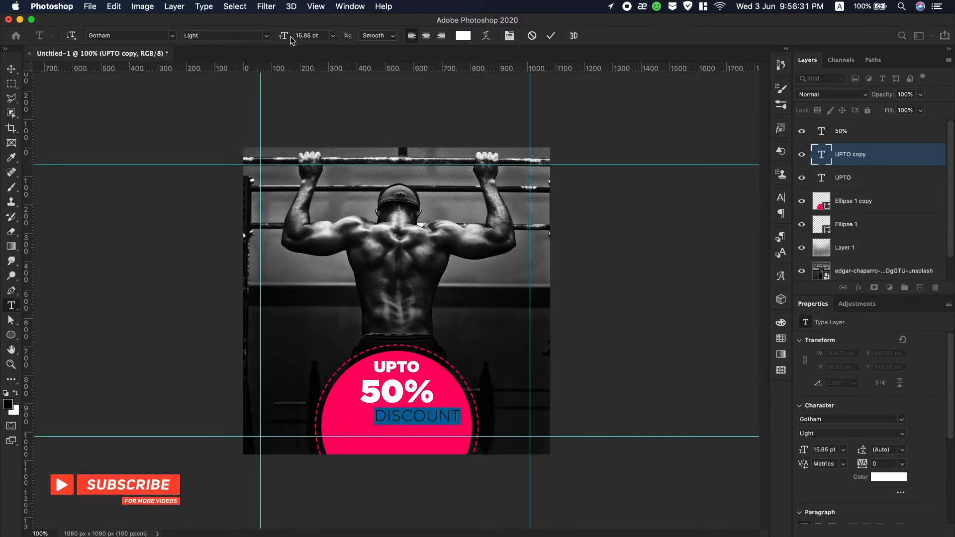
drag(284, 40, 280, 40)
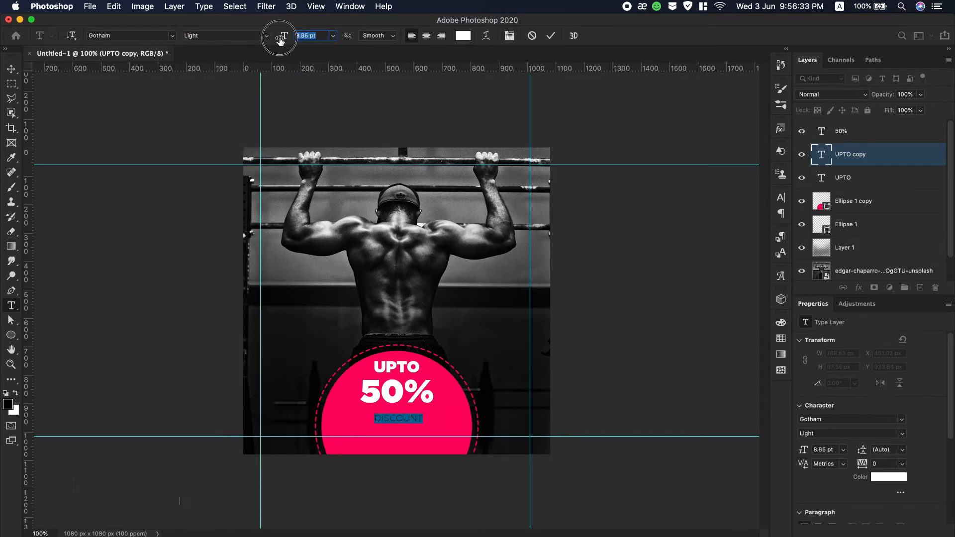
click(11, 69)
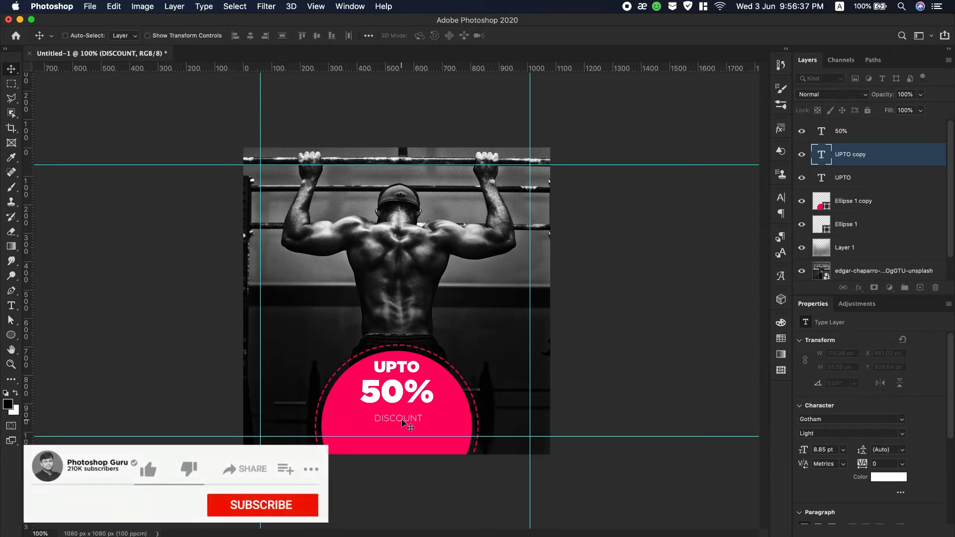
drag(402, 423, 400, 411)
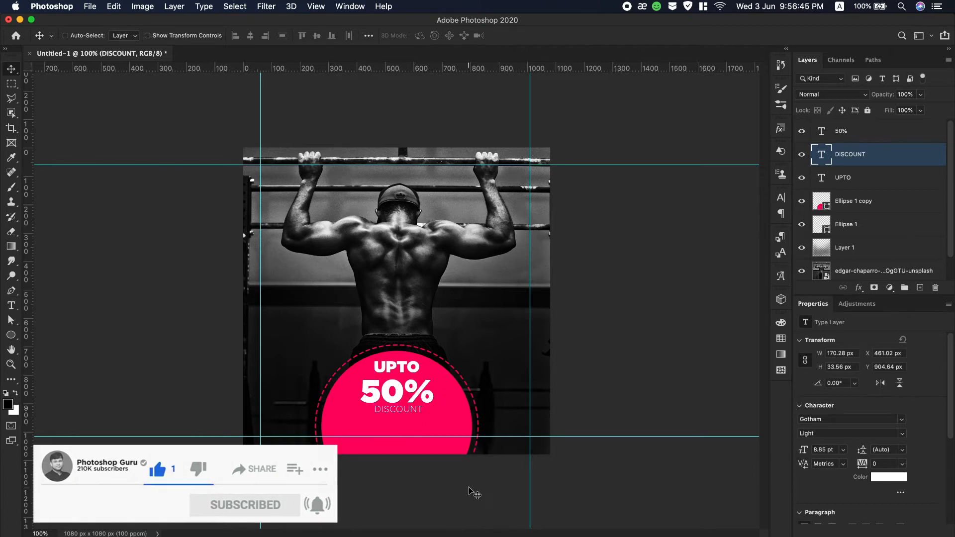
Step: Make a rectangular selection about 951 × 427 px around the badge, from the left guide down to the corner of the right and lower guides
click(13, 368)
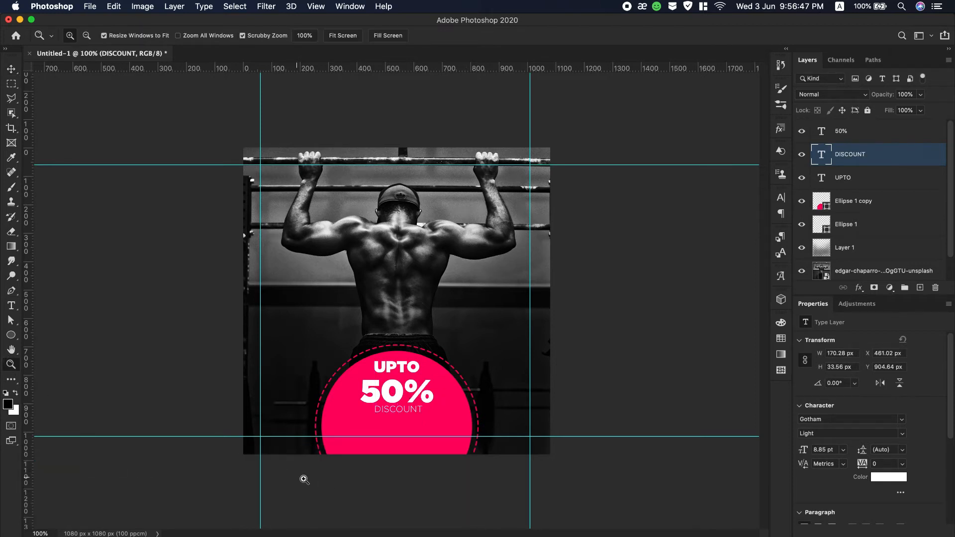
click(401, 447)
click(401, 447)
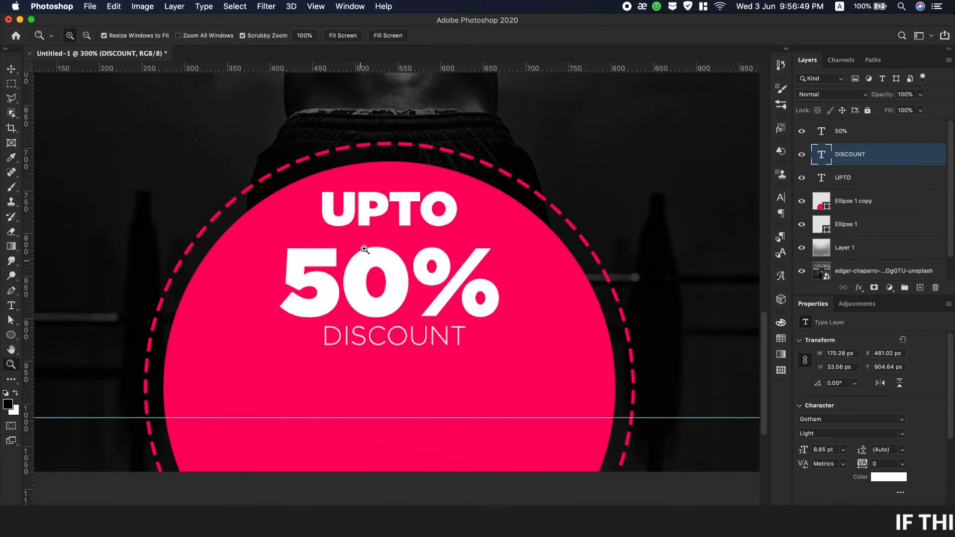
alt+click(436, 426)
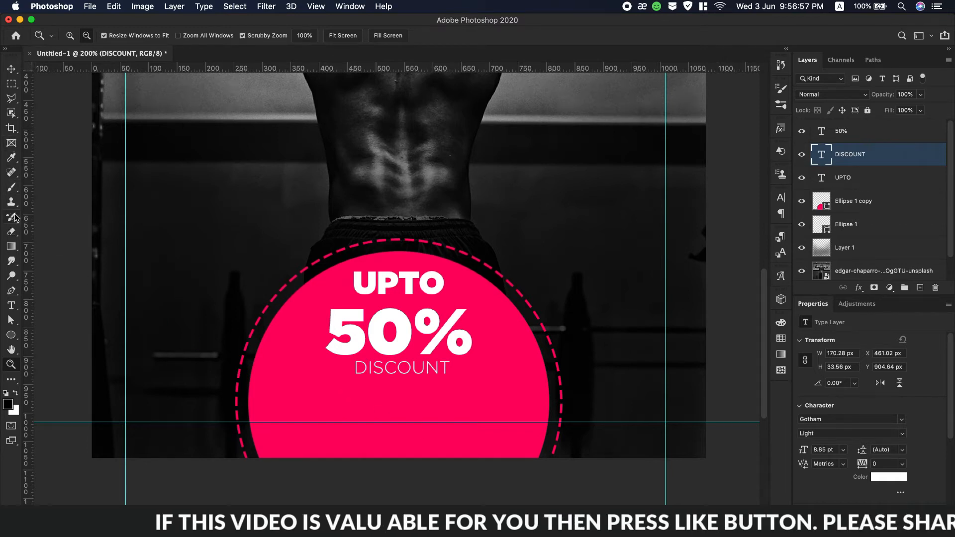
click(11, 83)
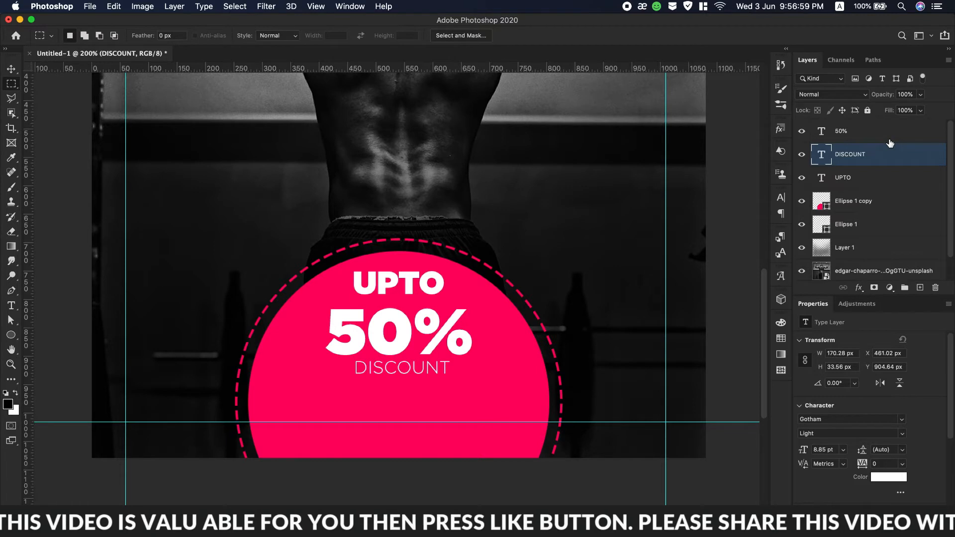
click(890, 134)
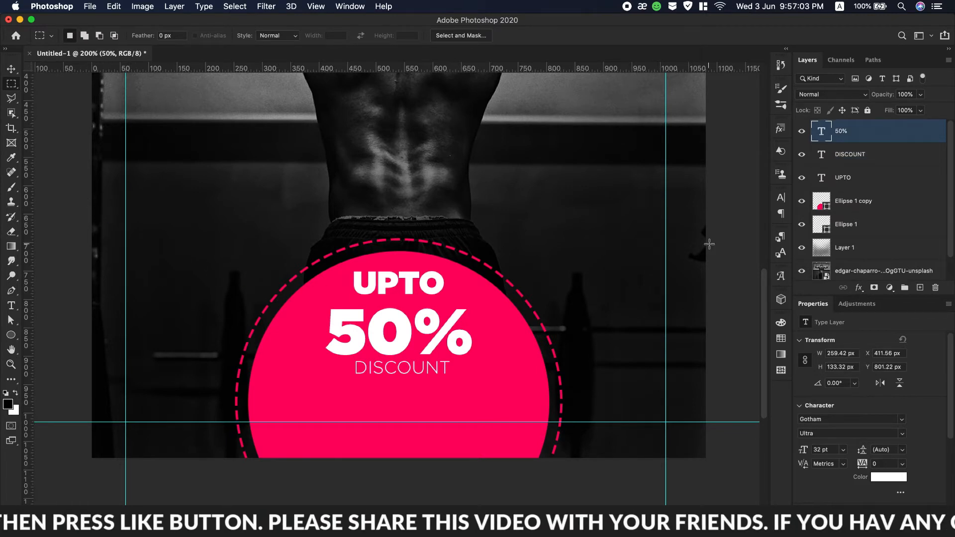
click(869, 250)
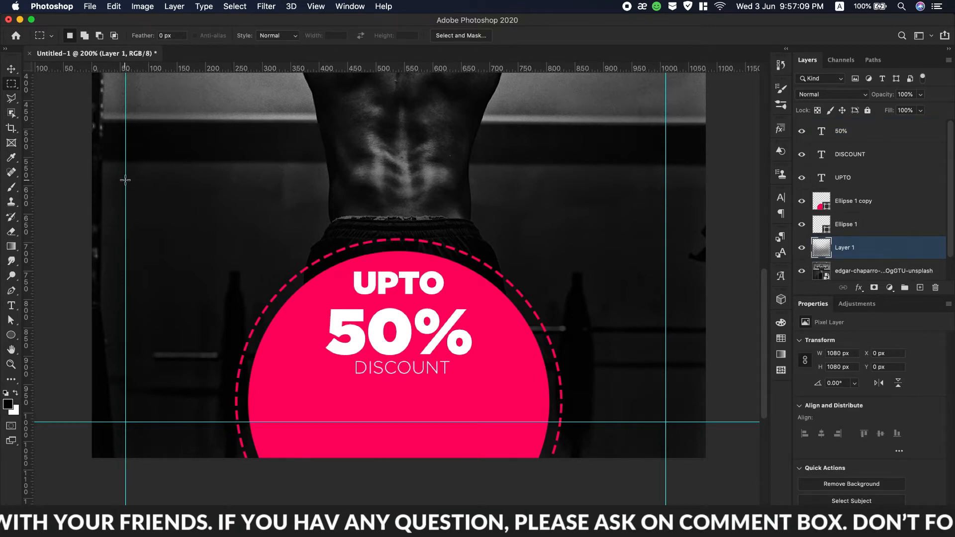
drag(127, 180, 665, 422)
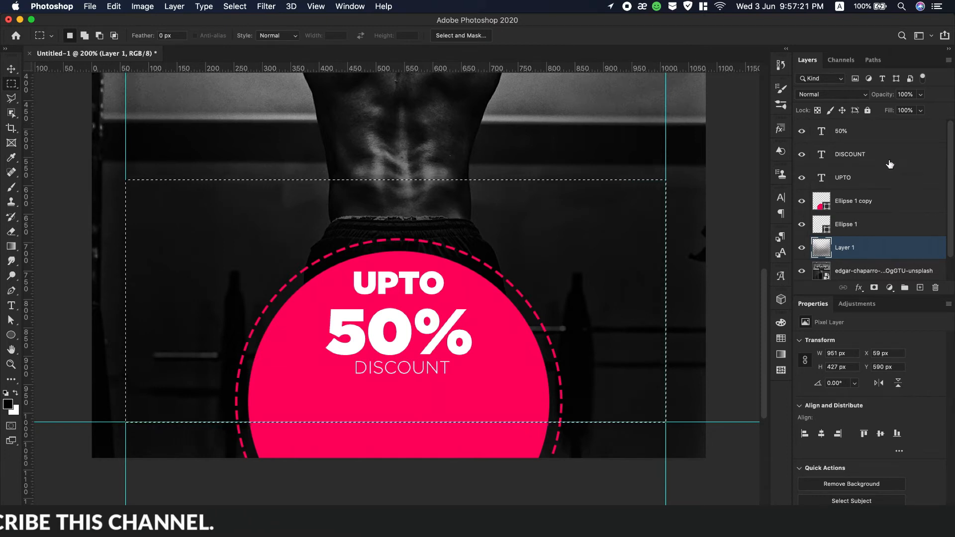
Step: Add a new layer above the "50%" layer and stroke the selection on it with a centred 6 px white outline
click(885, 141)
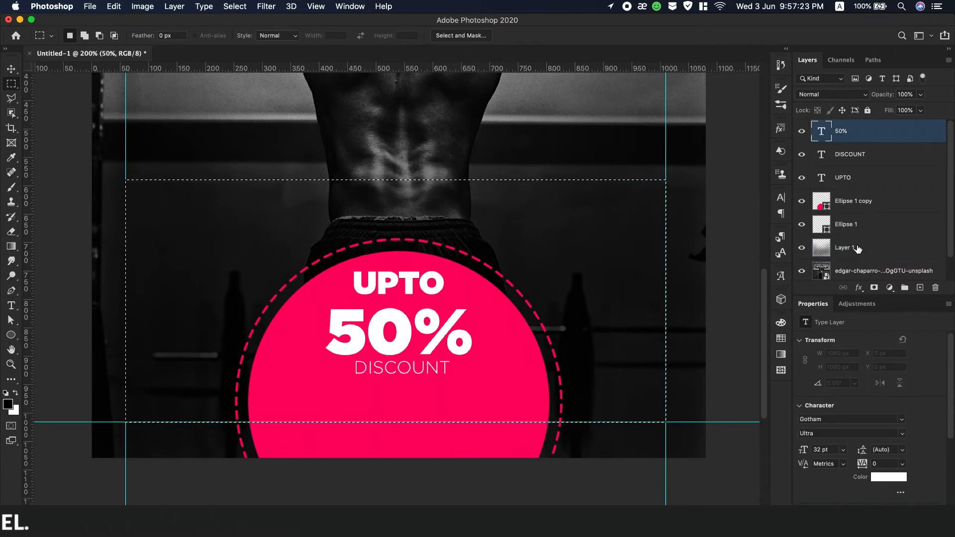
click(920, 288)
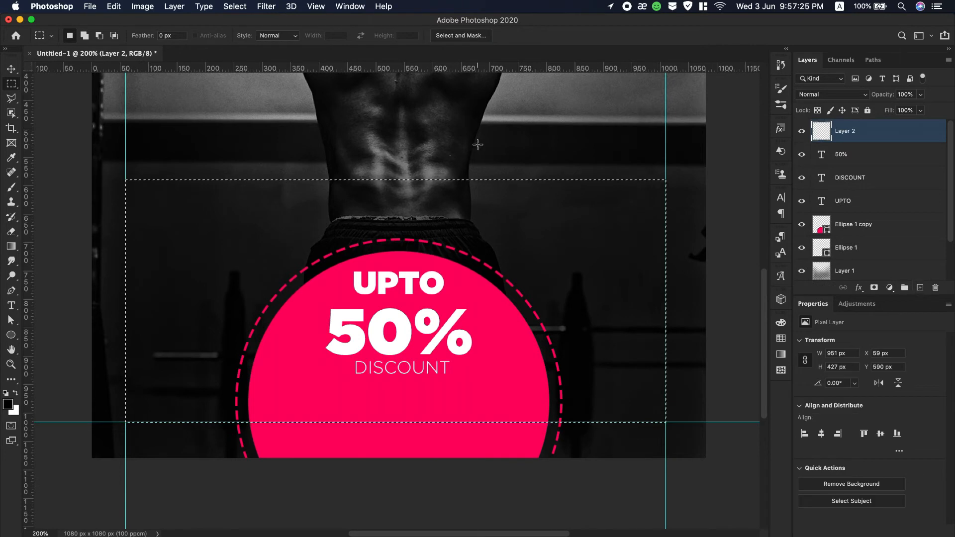
click(114, 6)
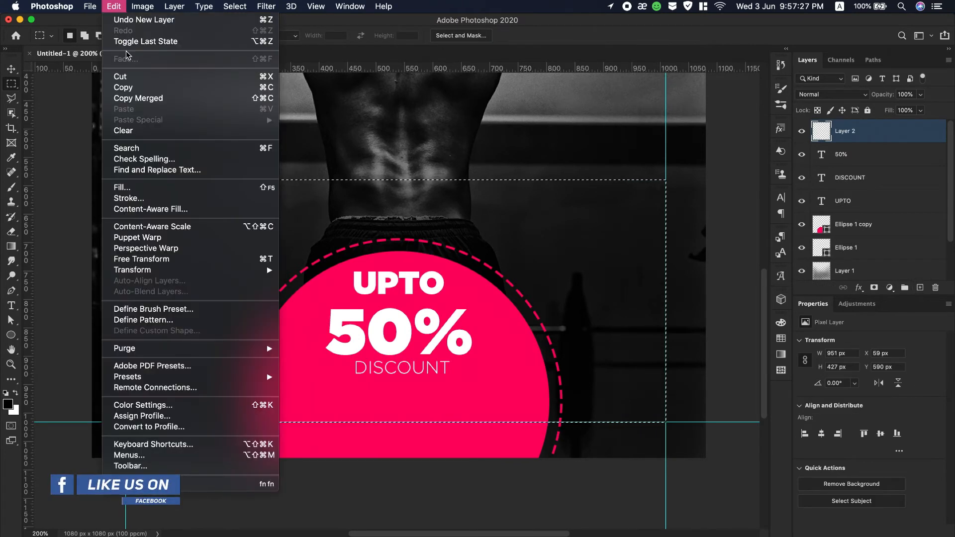
click(160, 198)
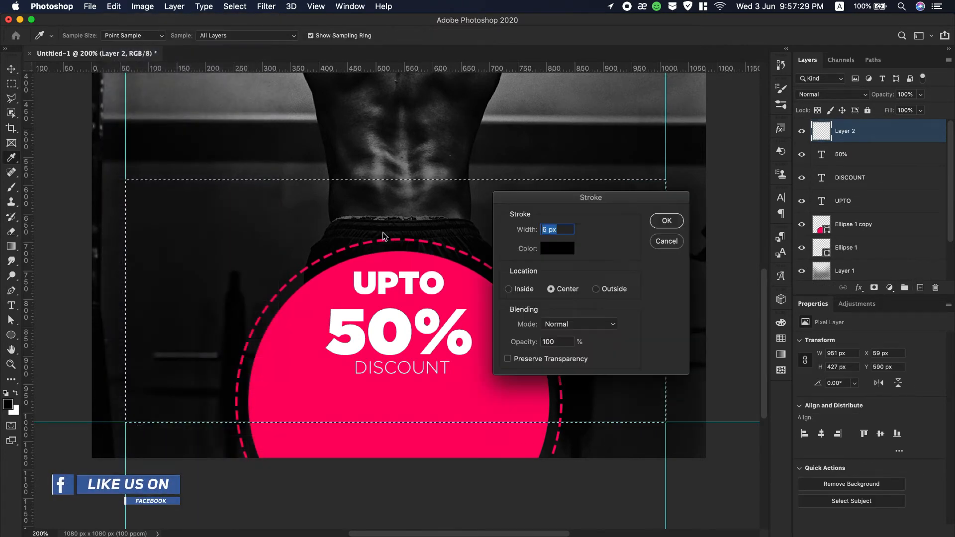
click(557, 250)
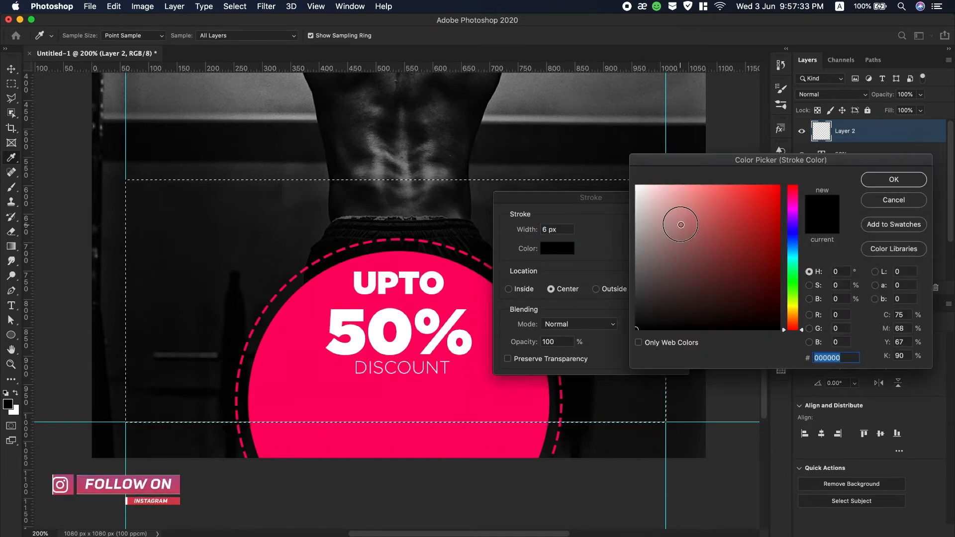
click(637, 185)
click(877, 180)
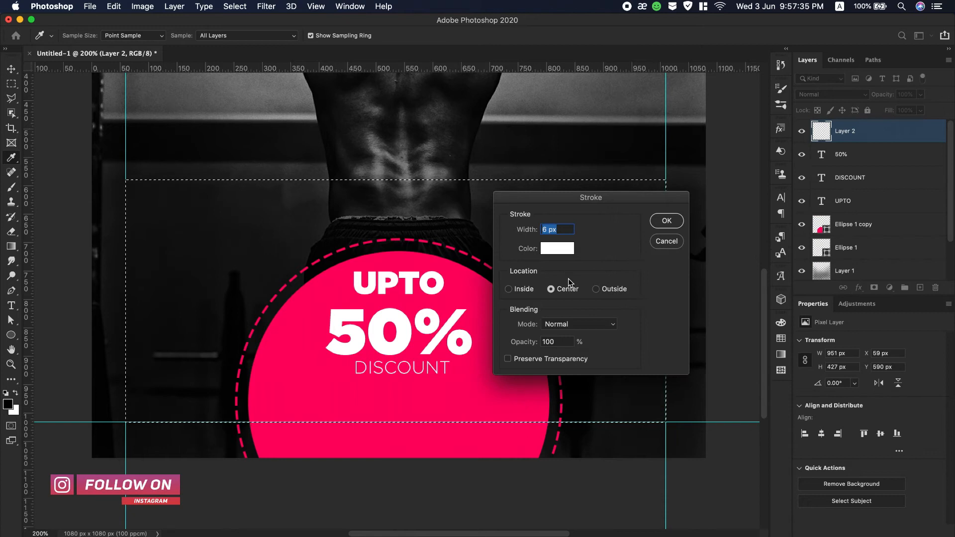
click(666, 222)
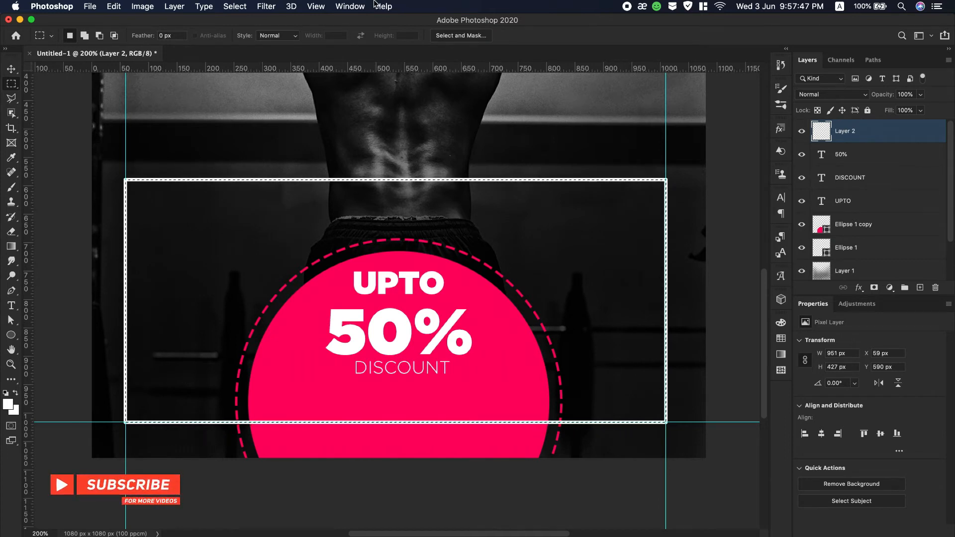
Step: Deselect the rectangle and add a layer mask to the white frame's layer
click(243, 8)
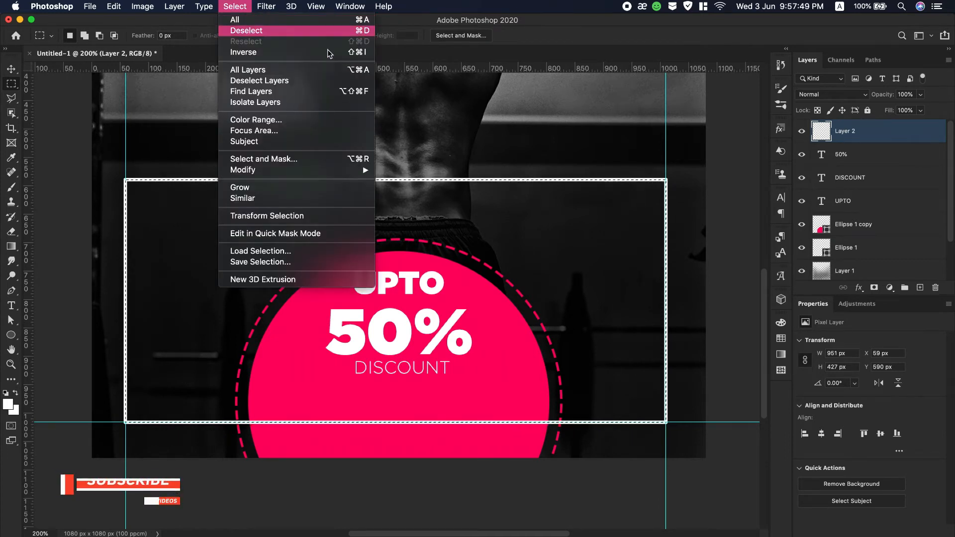
click(246, 30)
click(875, 288)
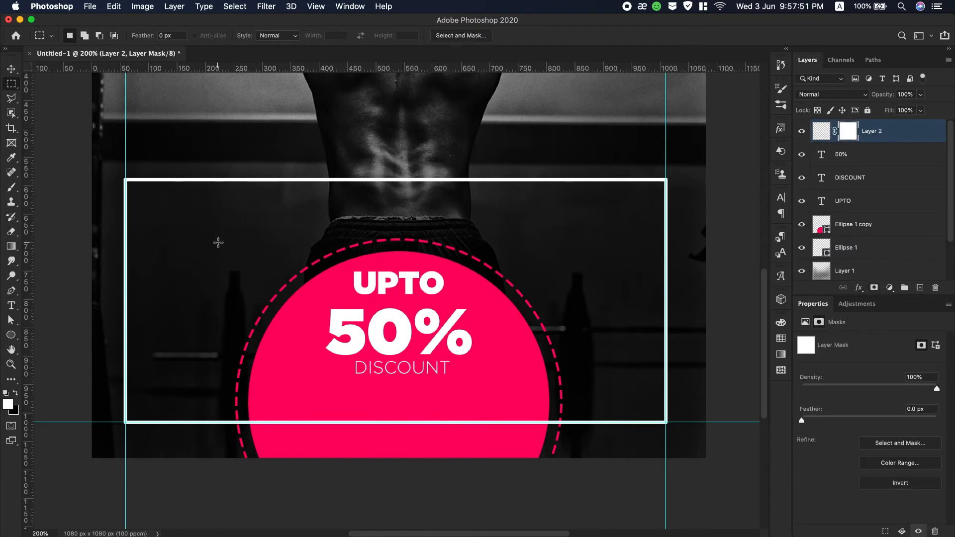
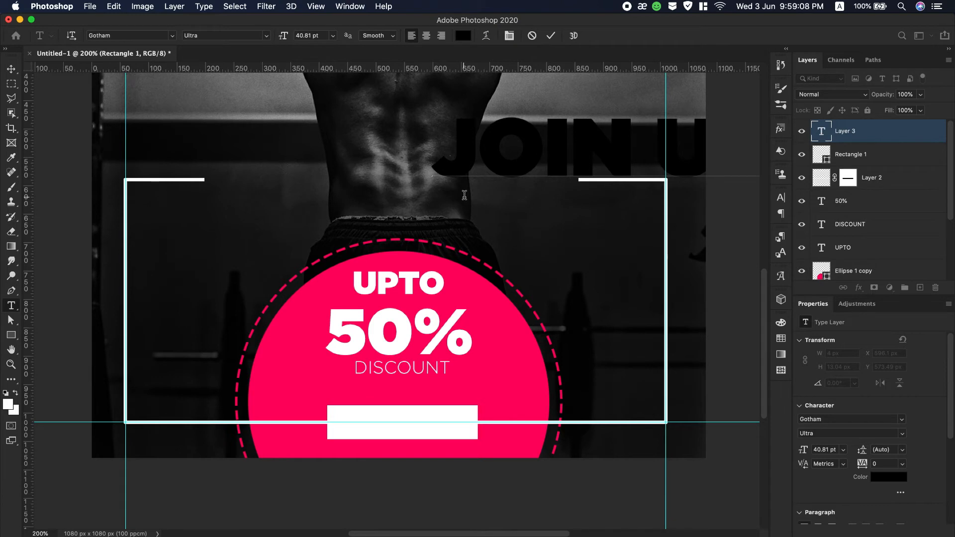
Step: Set the "JOIN US NOW" text to 6.81 pt in pink-red #ff0066 and move it onto the white rectangle in the badge
key(super+a)
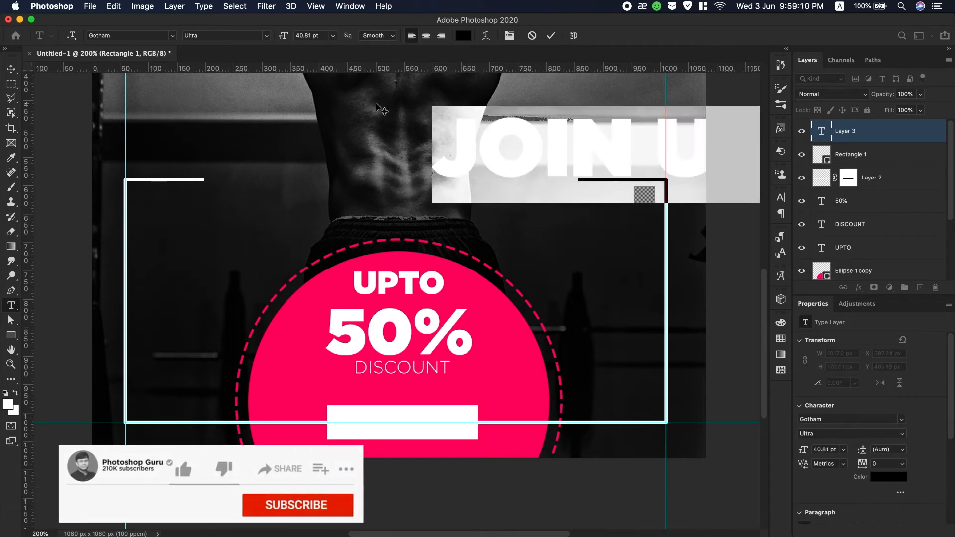
drag(283, 37, 265, 35)
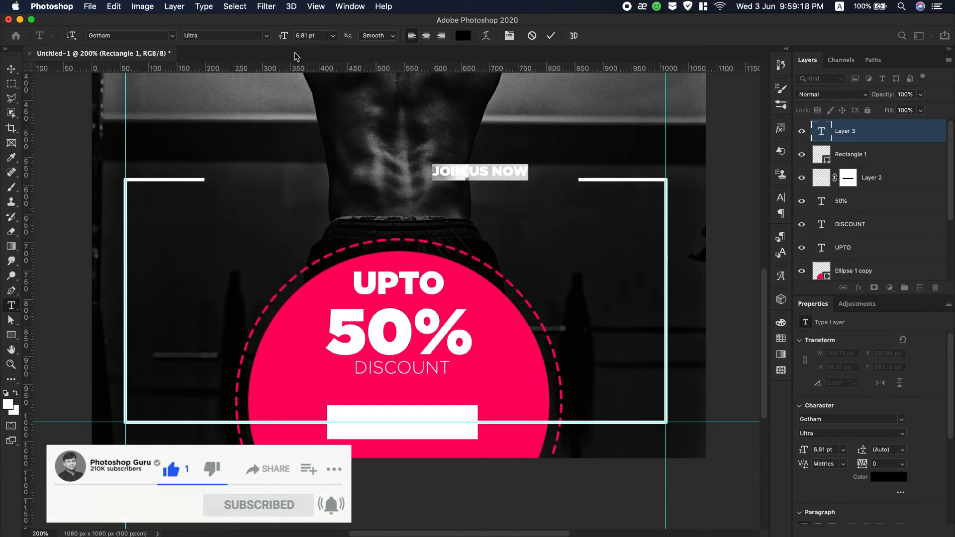
click(464, 35)
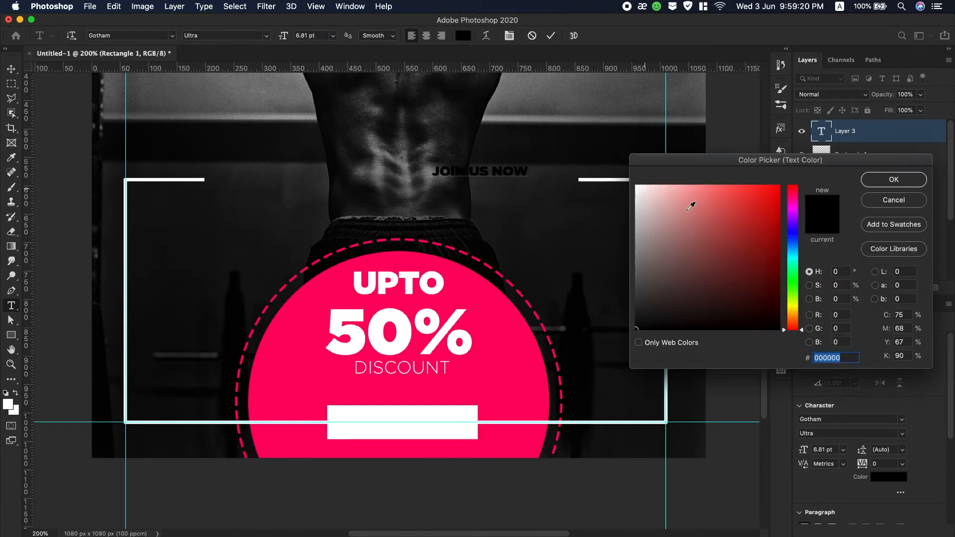
click(521, 356)
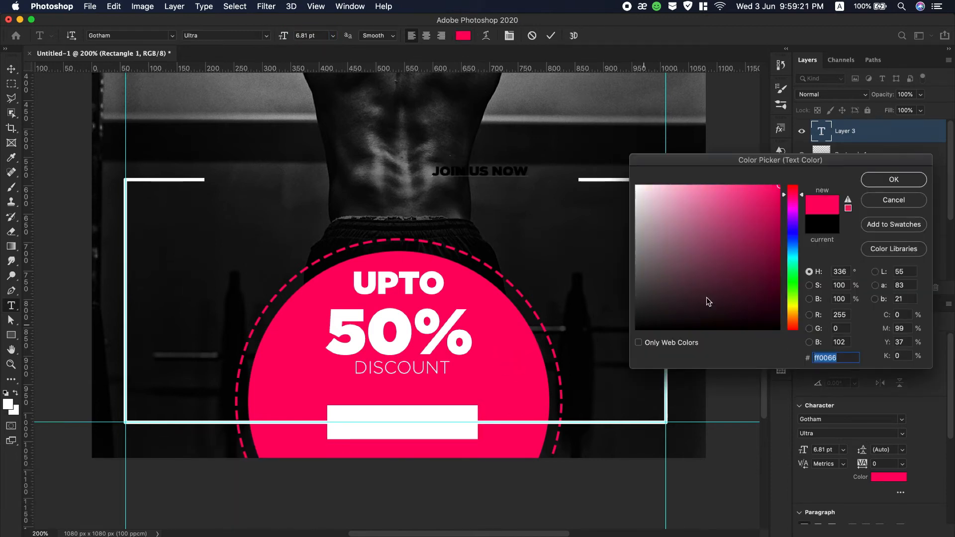
click(894, 180)
click(11, 69)
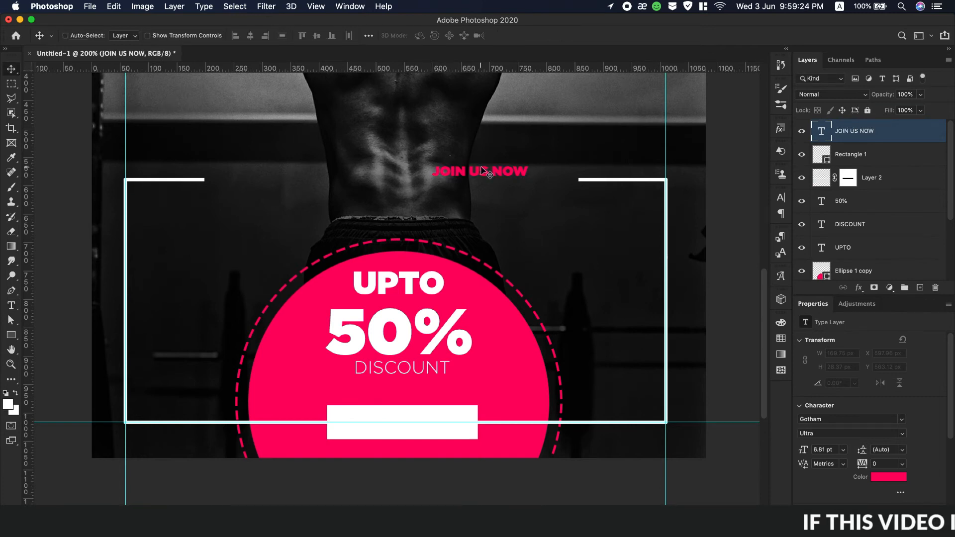
drag(478, 171, 403, 424)
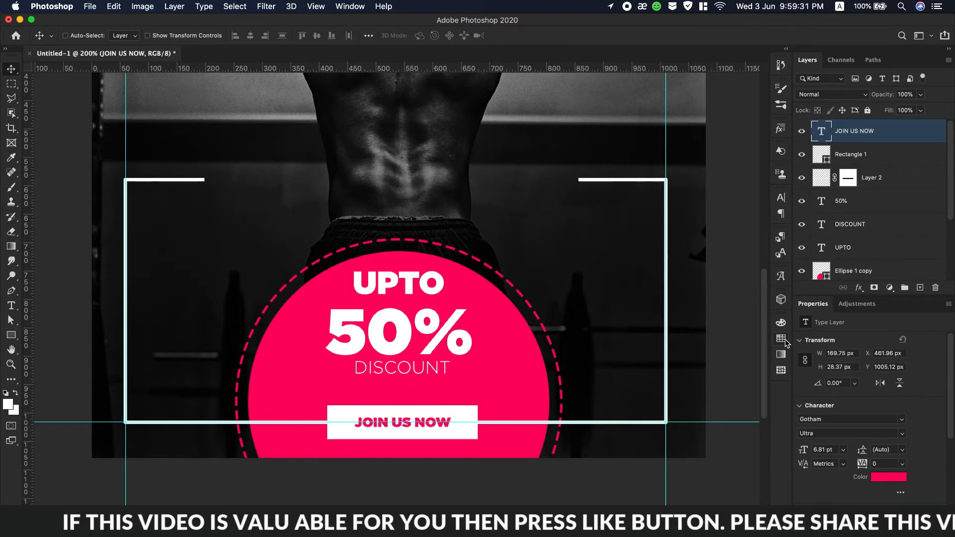
Step: Set the "JOIN US NOW" text to 8 pt and centre it on the white rectangle
double_click(820, 138)
click(297, 36)
text(8)
key(Return)
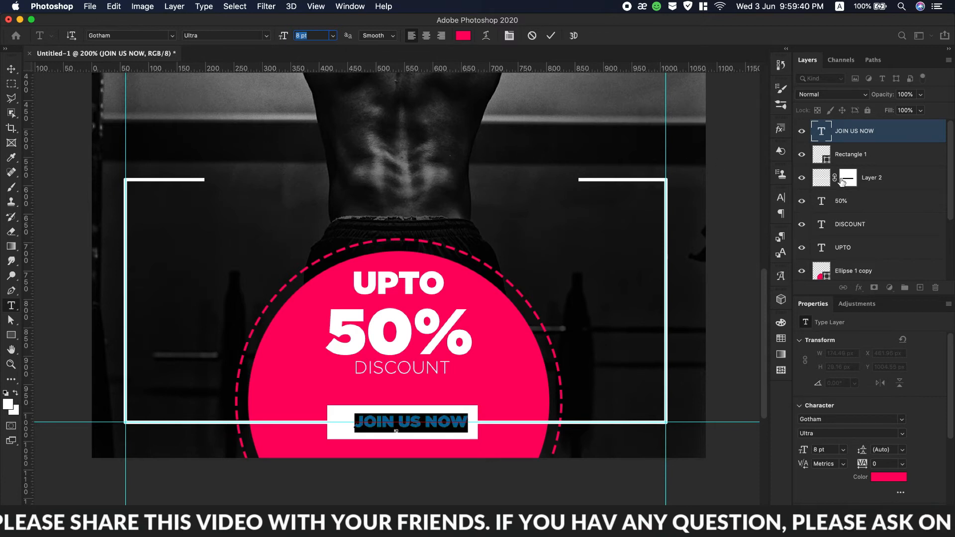
super+click(892, 154)
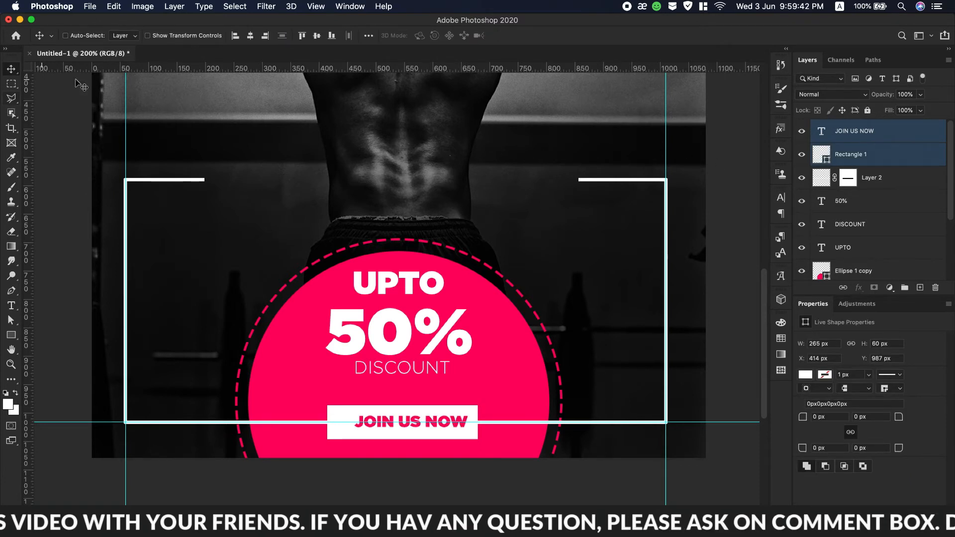
click(252, 39)
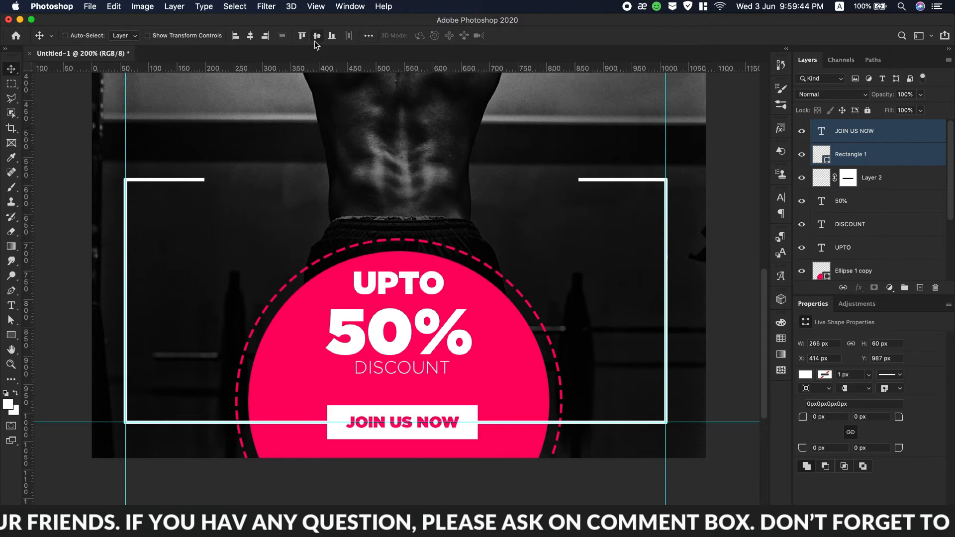
Step: Draw a black 54 × 54 px circle above the text layer, in the gap of the frame's upper edge at about X 252, Y 560 px
click(908, 136)
scroll(445, 330, up, 1)
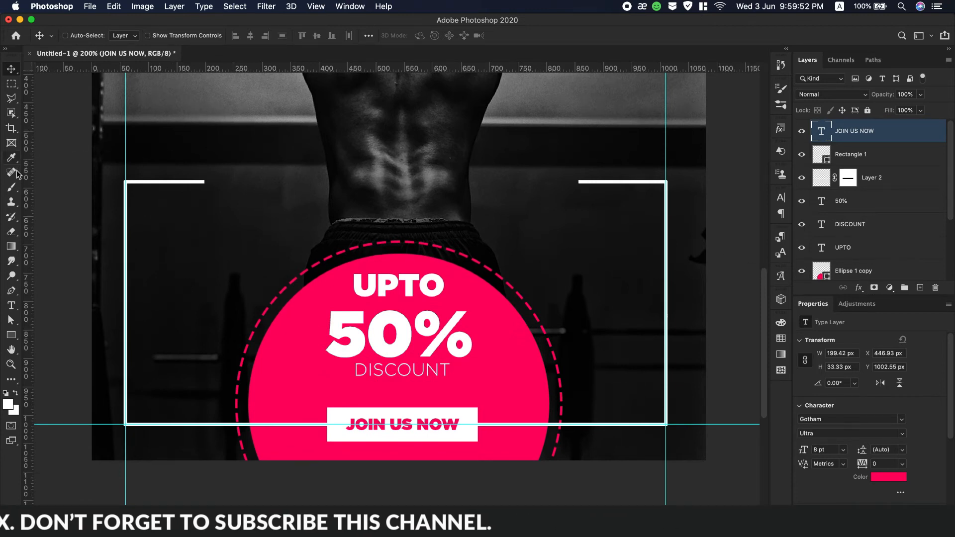
drag(13, 339, 65, 356)
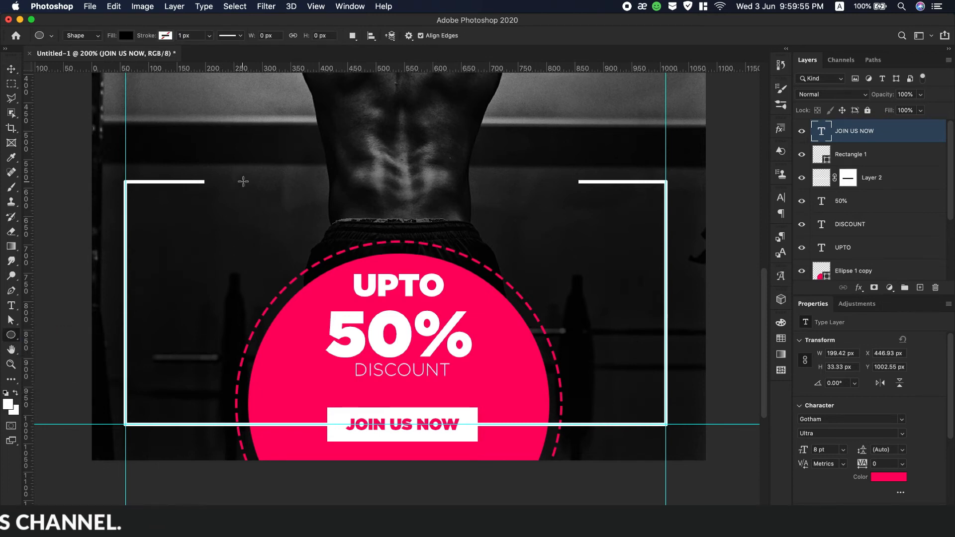
drag(235, 165, 267, 196)
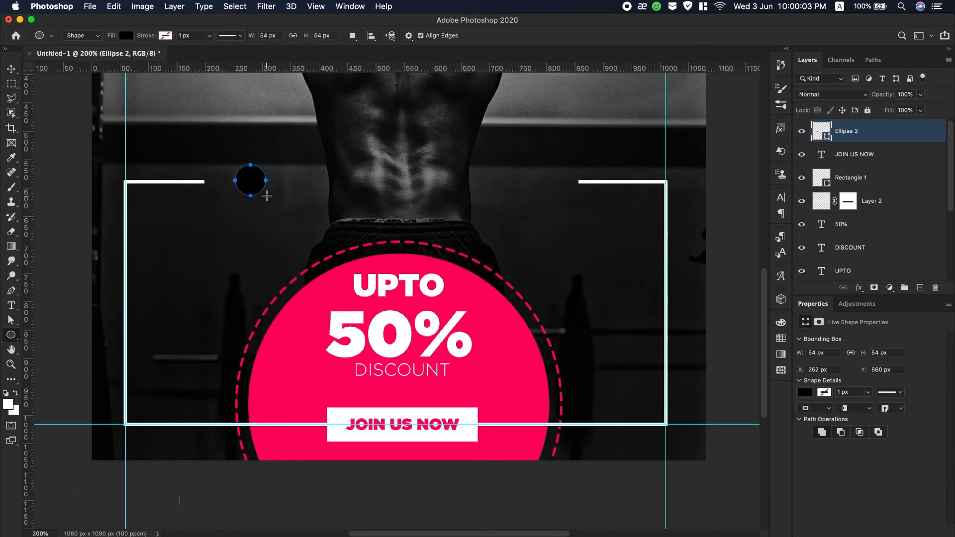
Step: Fill the small black circle with the pink-red used for the badge
click(126, 35)
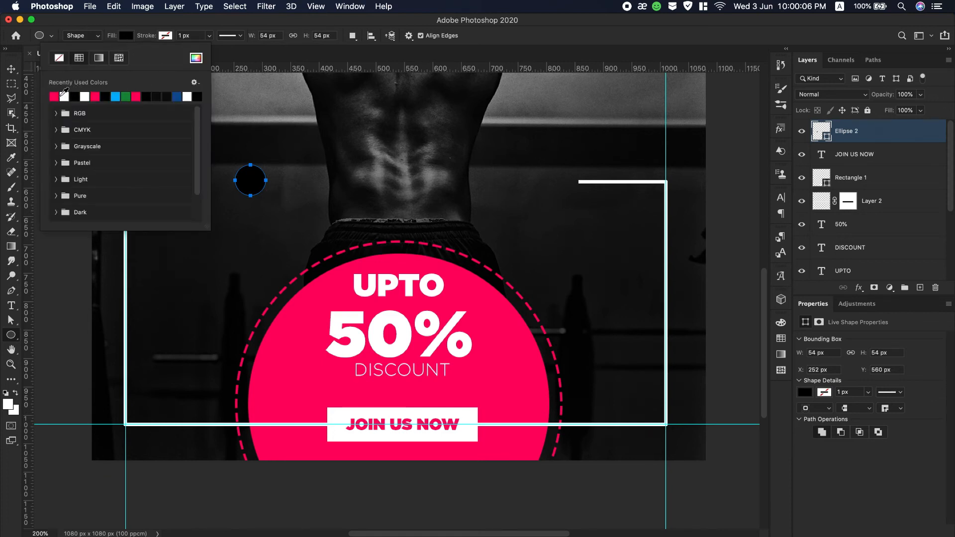
click(54, 96)
Step: Move the circle onto the frame's upper-left line end at X 188, Y 560 px and copy it to the opposite line end at X 814 px
click(11, 69)
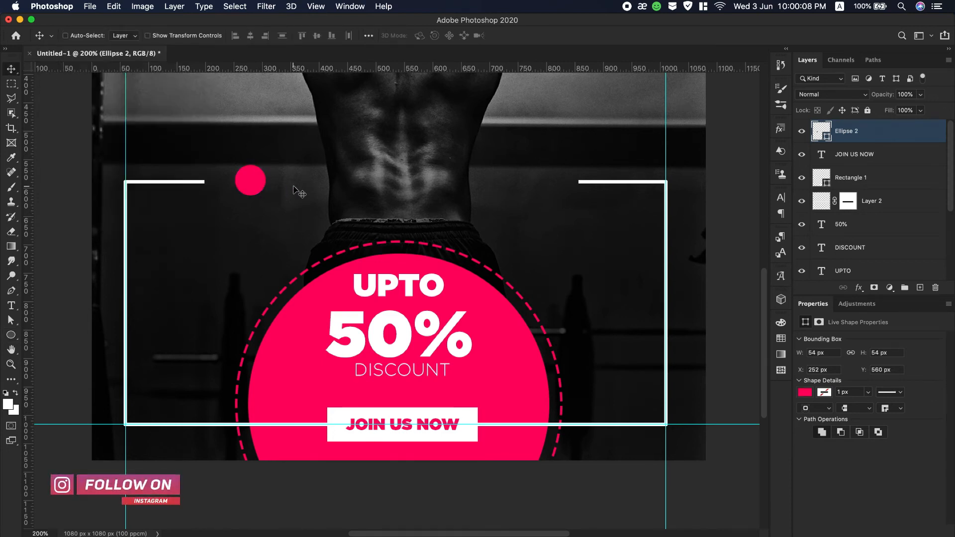
drag(252, 184, 214, 183)
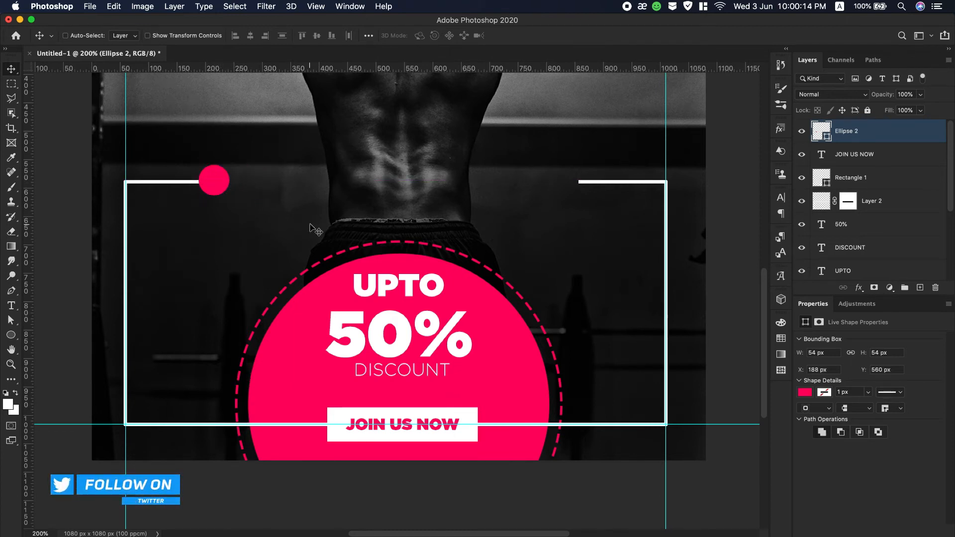
drag(209, 185, 564, 181)
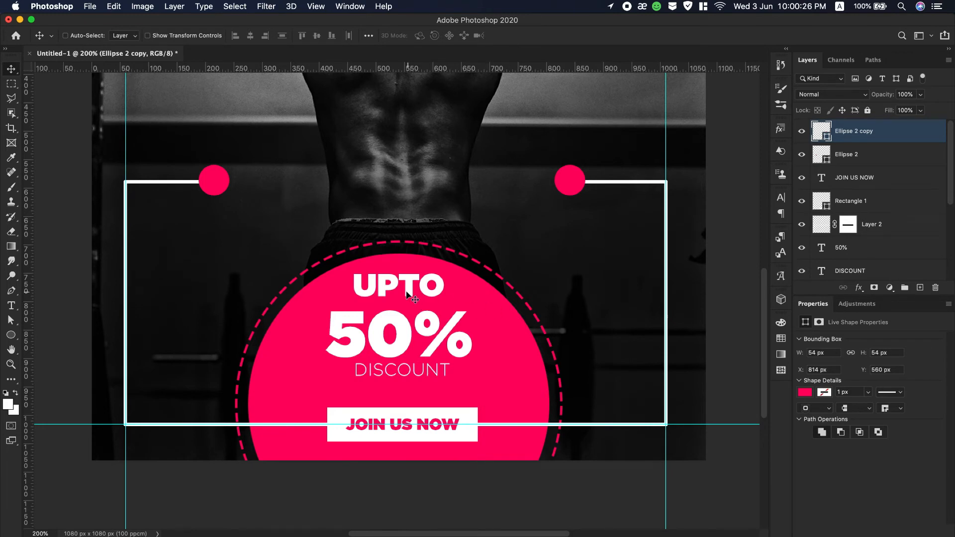
Step: Duplicate the masked white frame layer and place the copy above all other layers
click(10, 368)
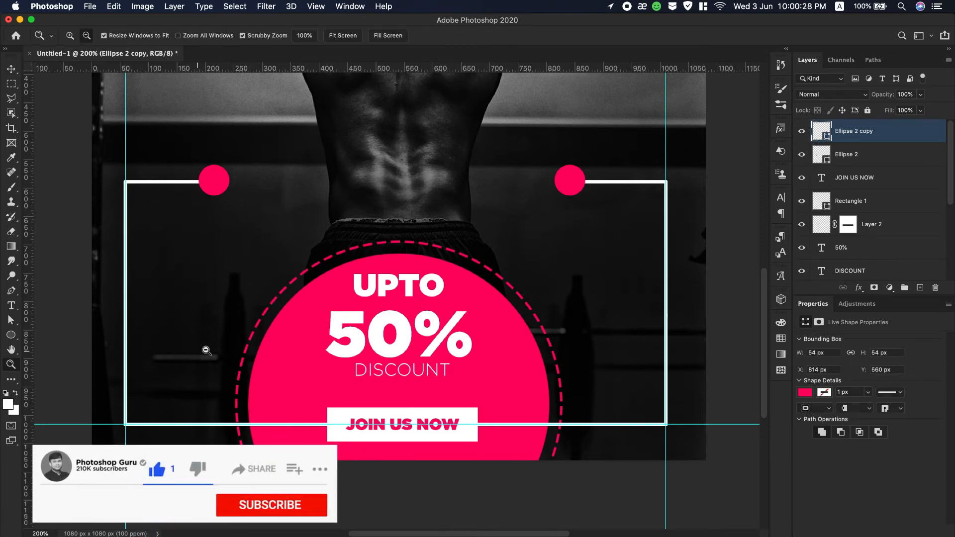
click(344, 36)
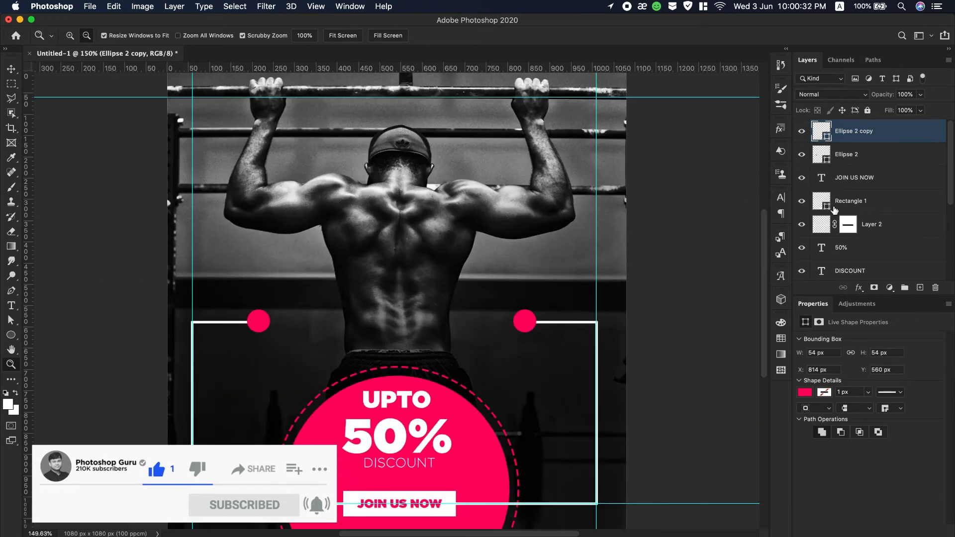
drag(903, 229, 921, 287)
drag(891, 225, 876, 131)
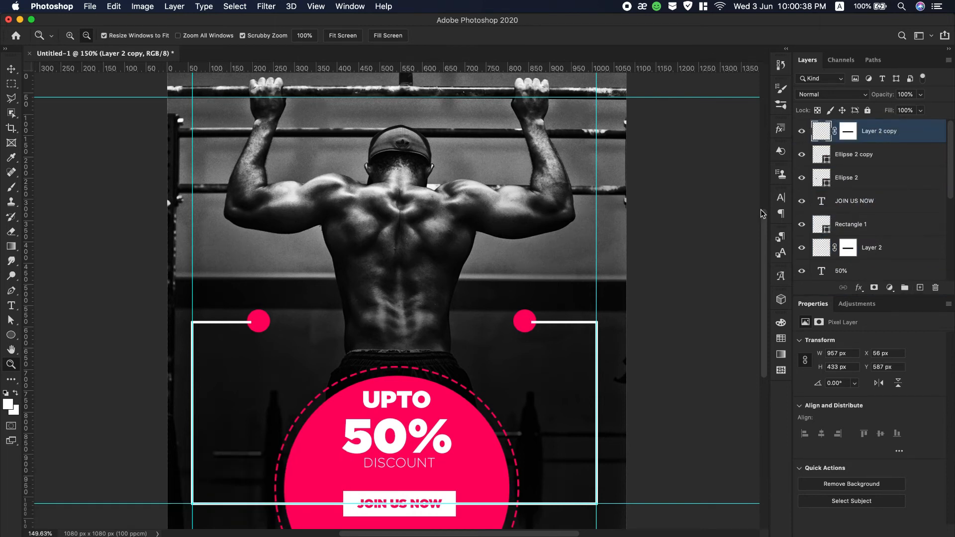
Step: Flip the frame copy vertically
click(114, 7)
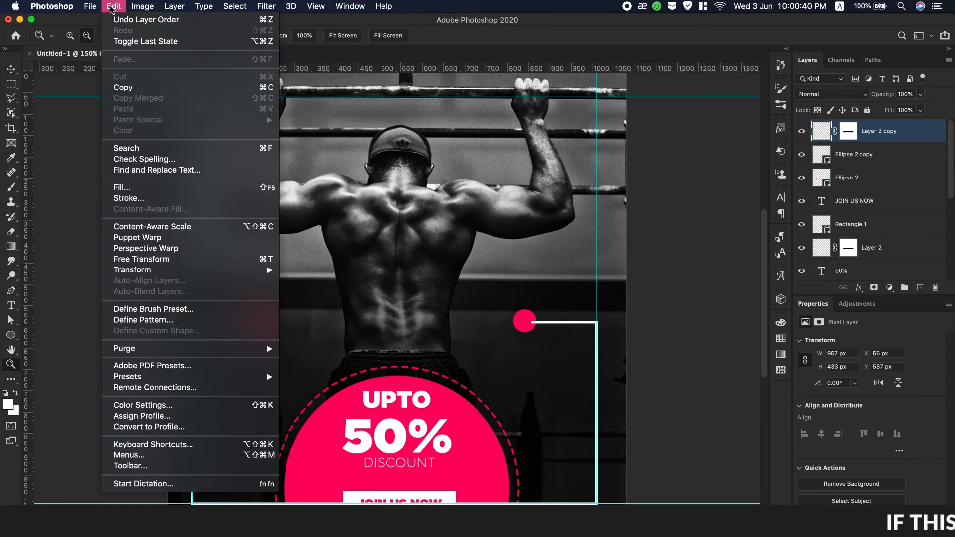
mouse_move(205, 271)
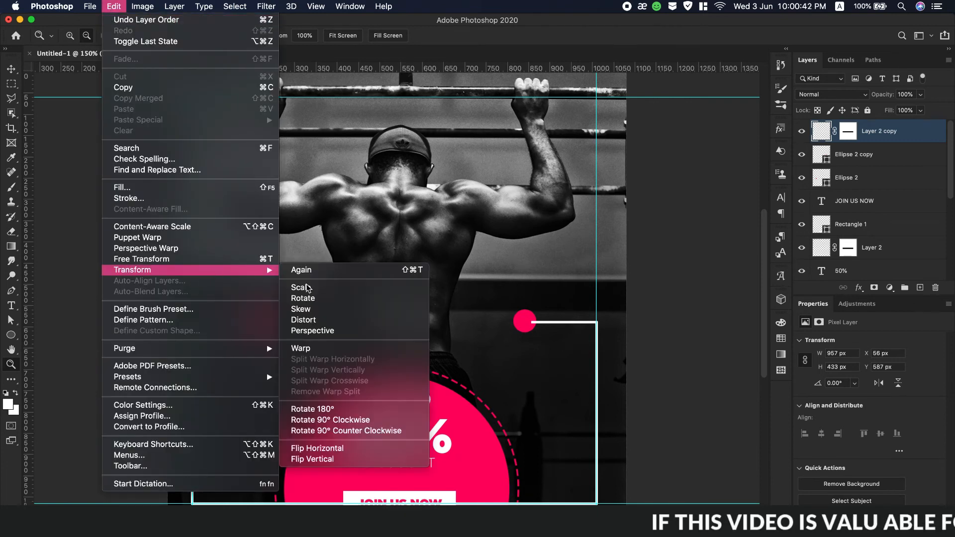
click(342, 463)
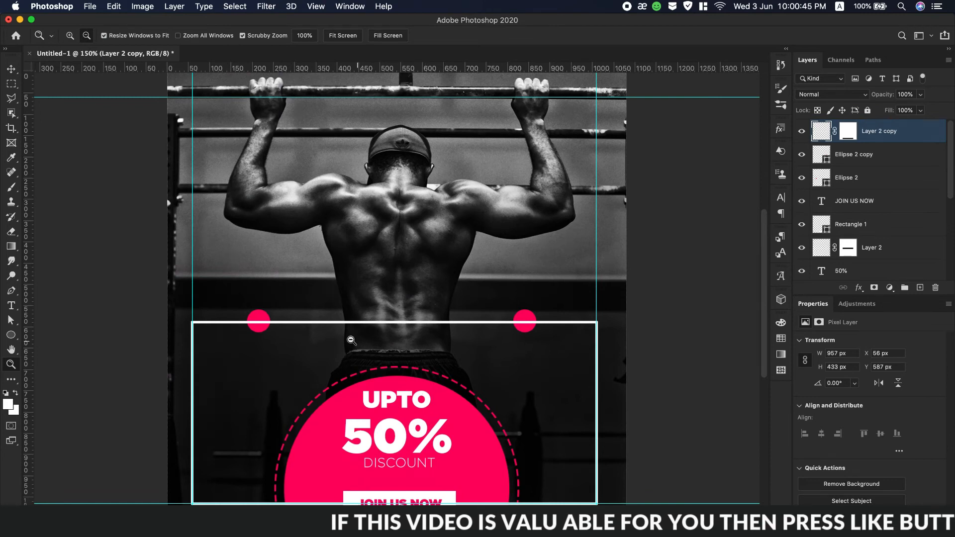
Step: Move the flipped frame up to the horizontal guide near the canvas's upper edge, at about X 52, Y 48 px
click(11, 69)
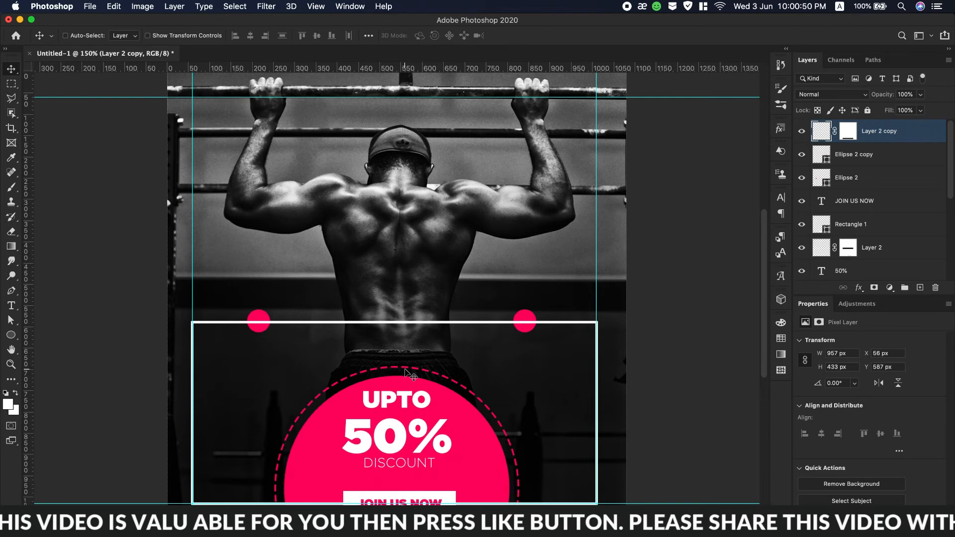
scroll(411, 375, up, 6)
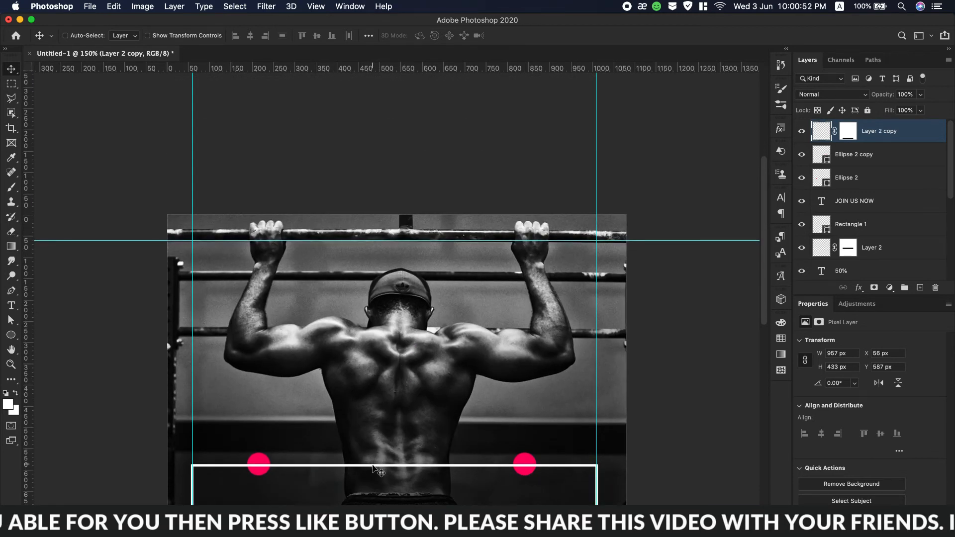
drag(373, 463, 372, 241)
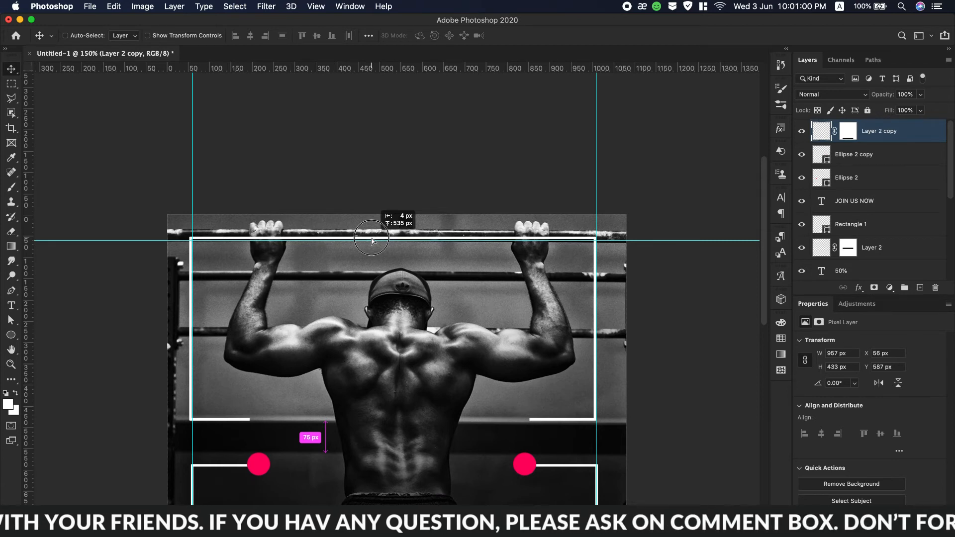
drag(371, 241, 372, 240)
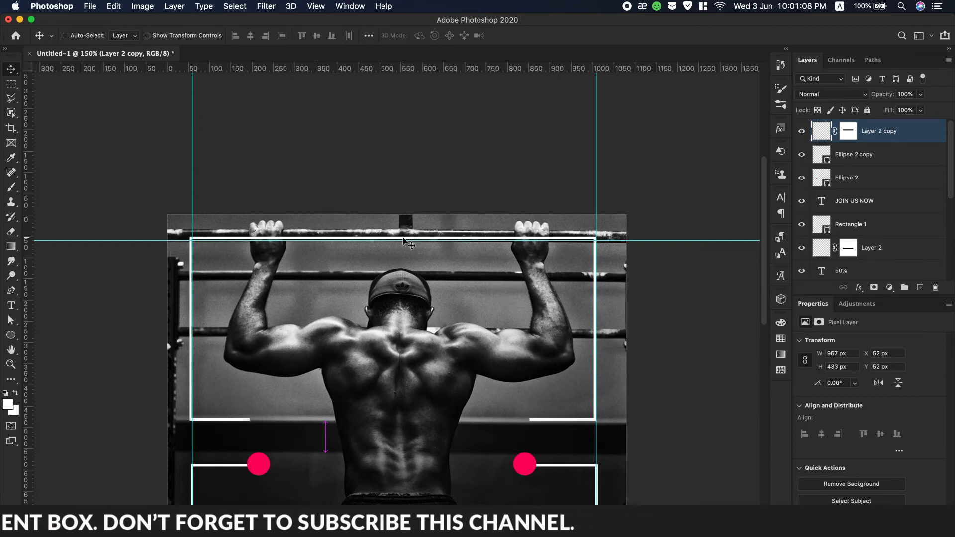
drag(403, 242, 403, 236)
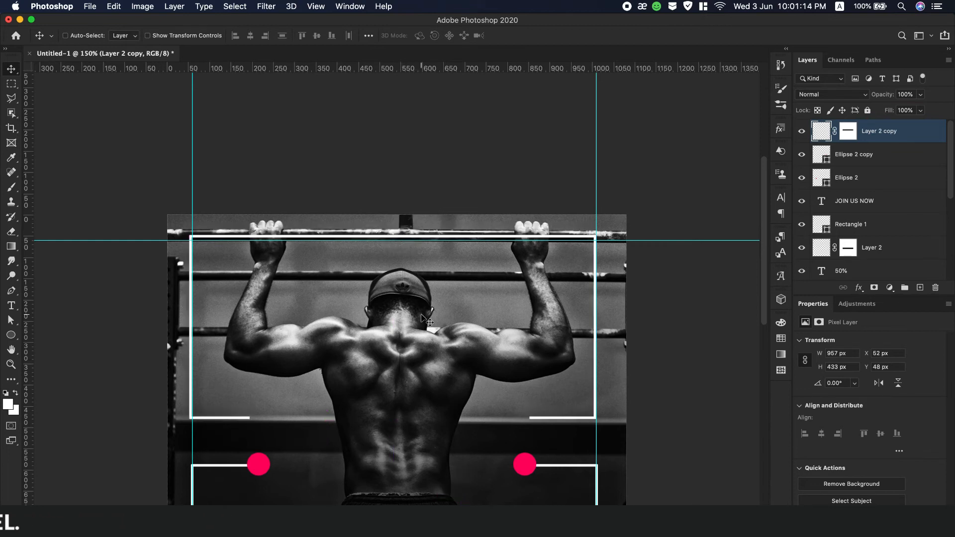
Step: Nudge the upper frame into line with the vertical guides, at X 56, Y 40 px
key(Right)
key(Right)
key(Right)
key(Right)
key(Up)
key(Up)
key(Up)
key(Up)
key(Up)
key(Up)
key(Up)
key(Up)
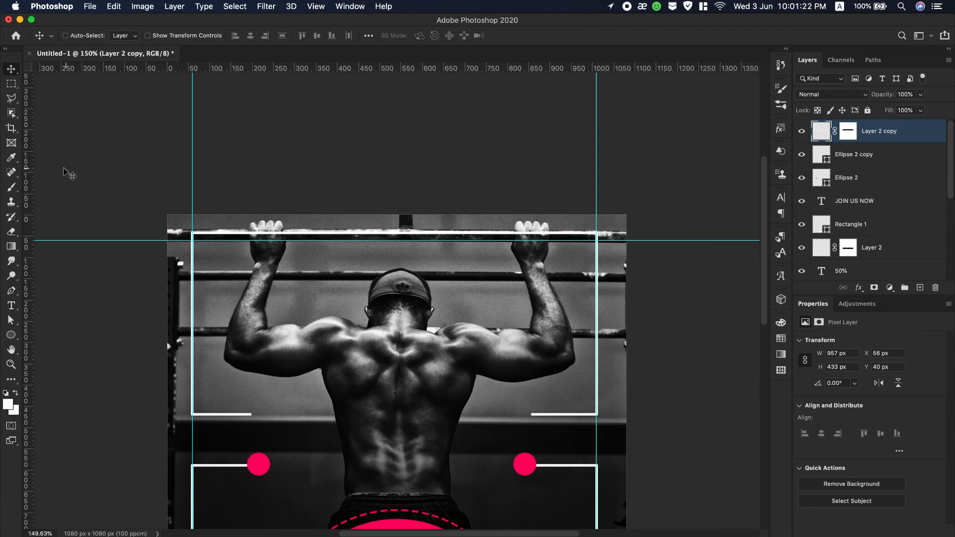
Step: Copy the pink-red circle onto both lower line ends of the upper frame, at X 814 and X 176 px, Y 446 px, layered above the frame
click(842, 160)
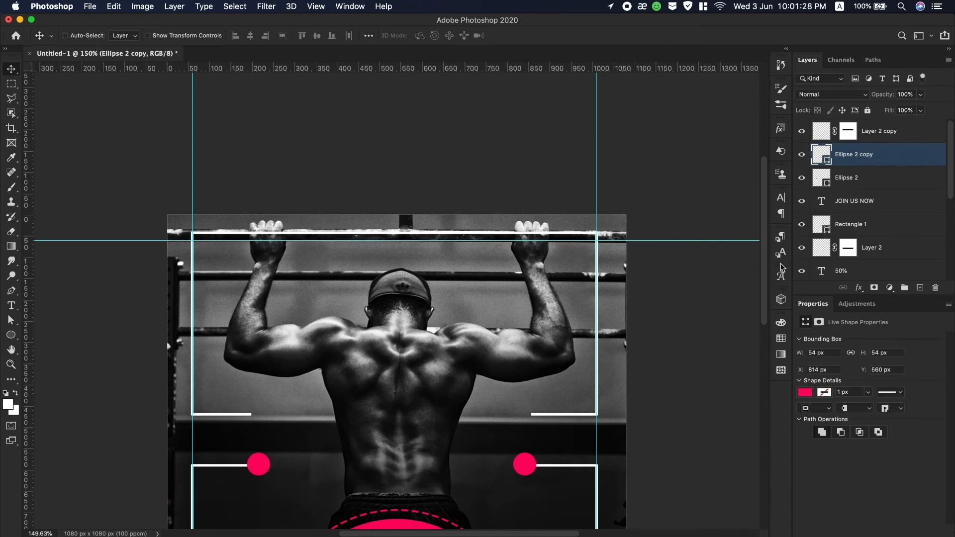
drag(526, 466, 527, 423)
drag(889, 157, 887, 127)
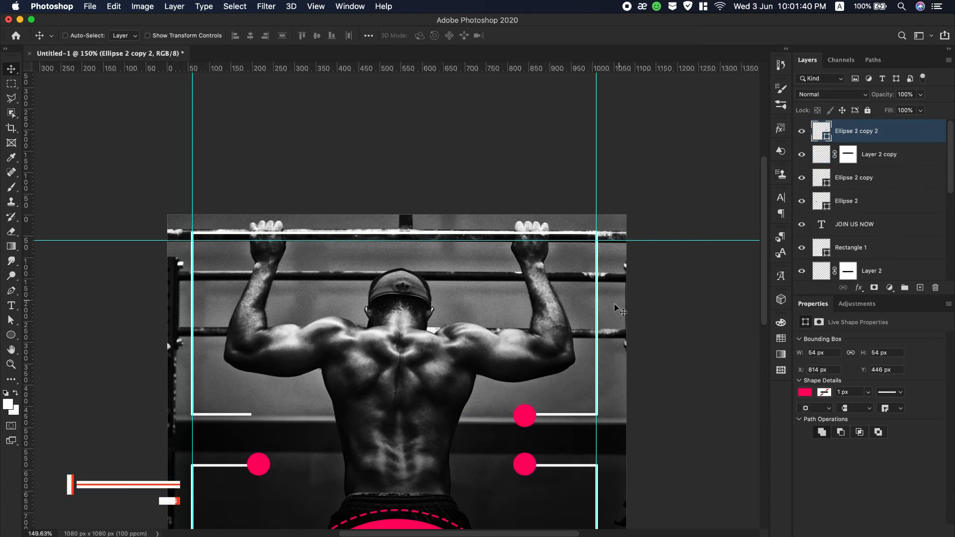
drag(522, 417, 250, 413)
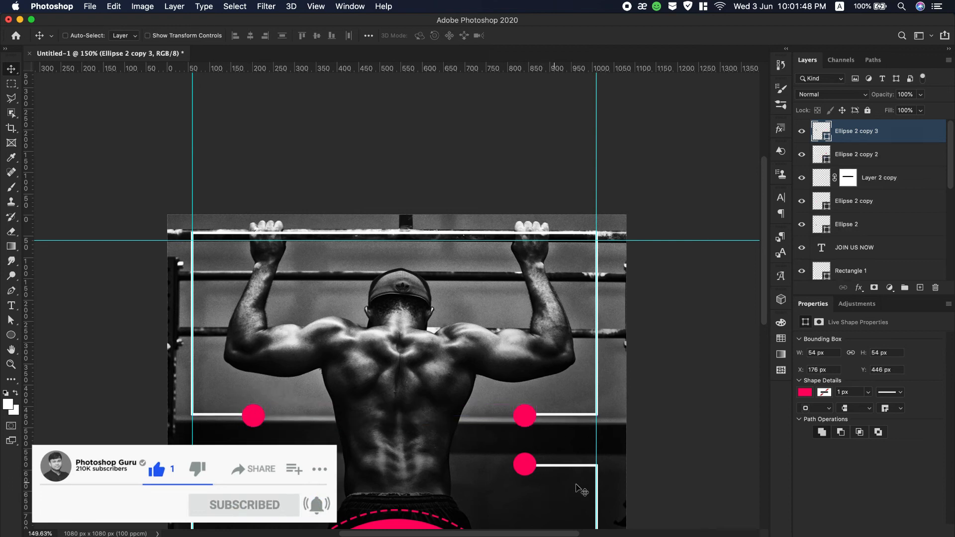
Step: Draw a rectangle about 385 × 95 px between the upper pair of circles and fill it white
click(10, 365)
alt+click(485, 398)
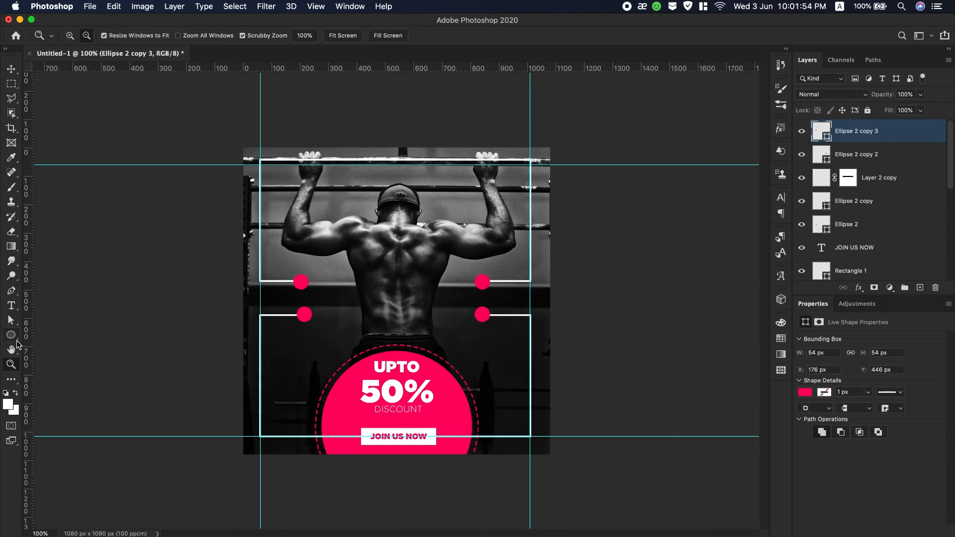
click(12, 336)
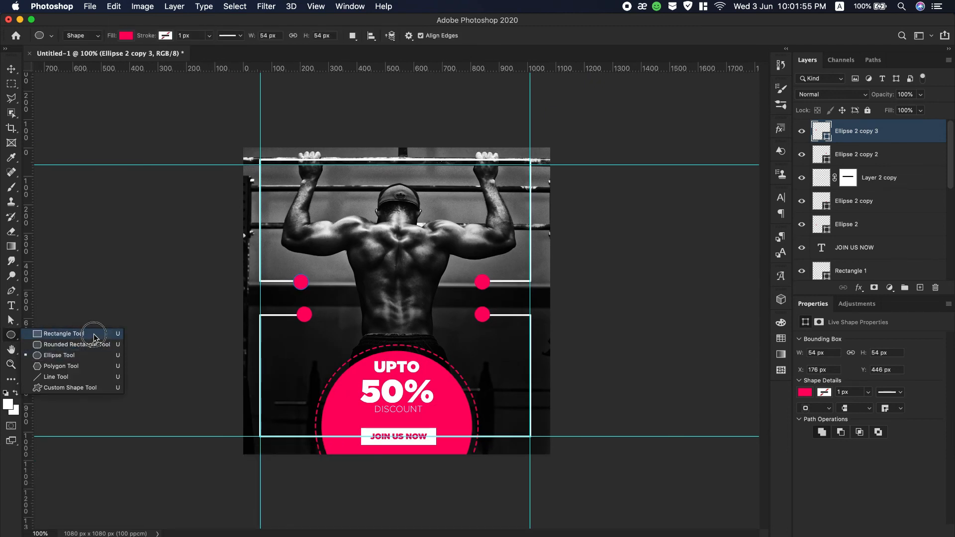
click(94, 337)
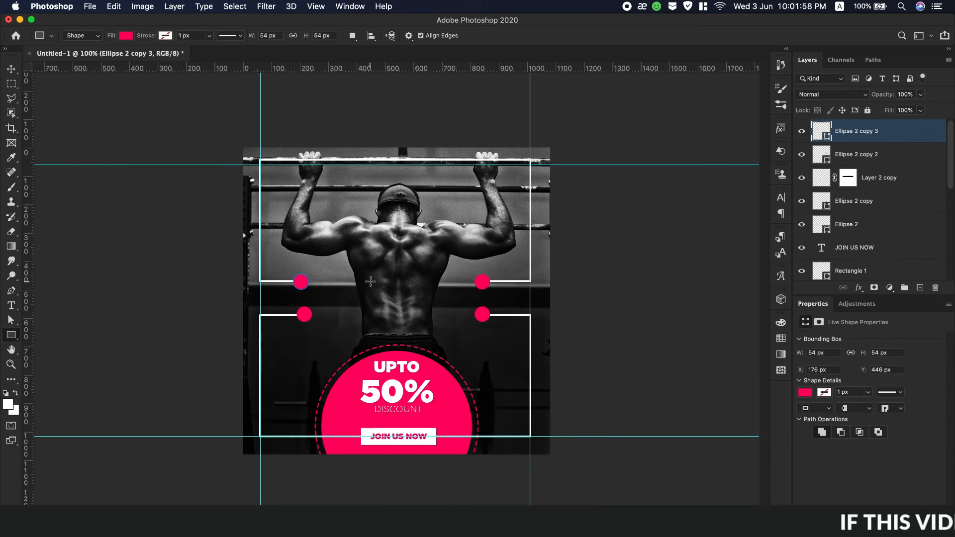
drag(356, 276, 464, 303)
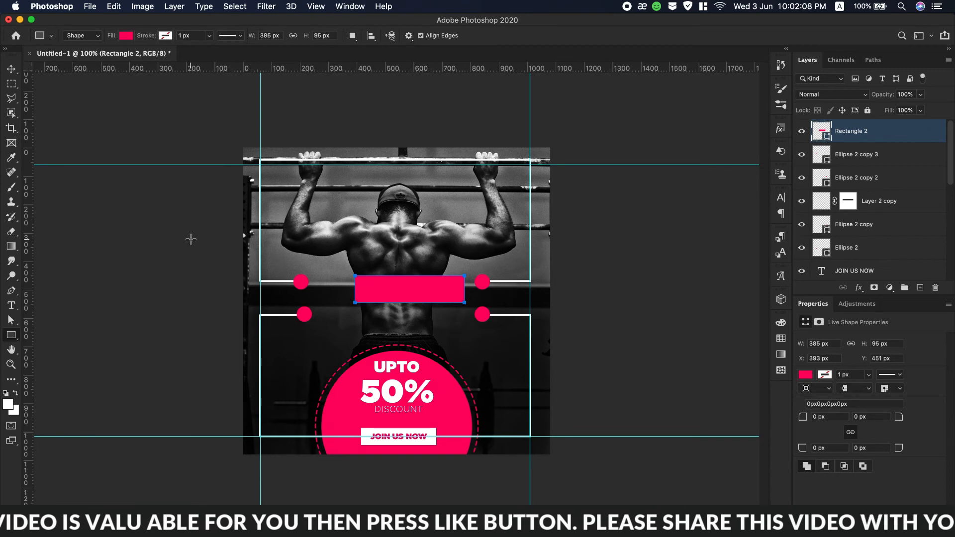
click(127, 36)
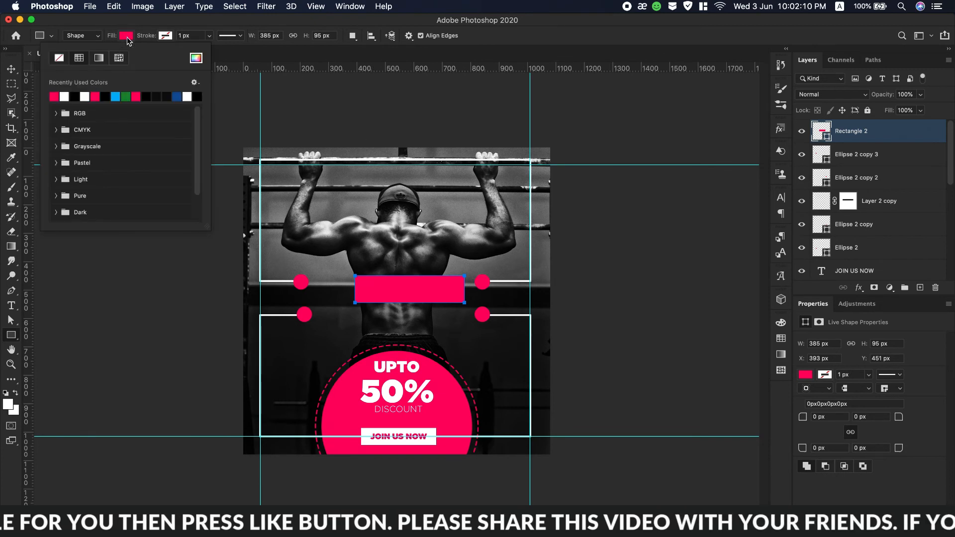
click(65, 96)
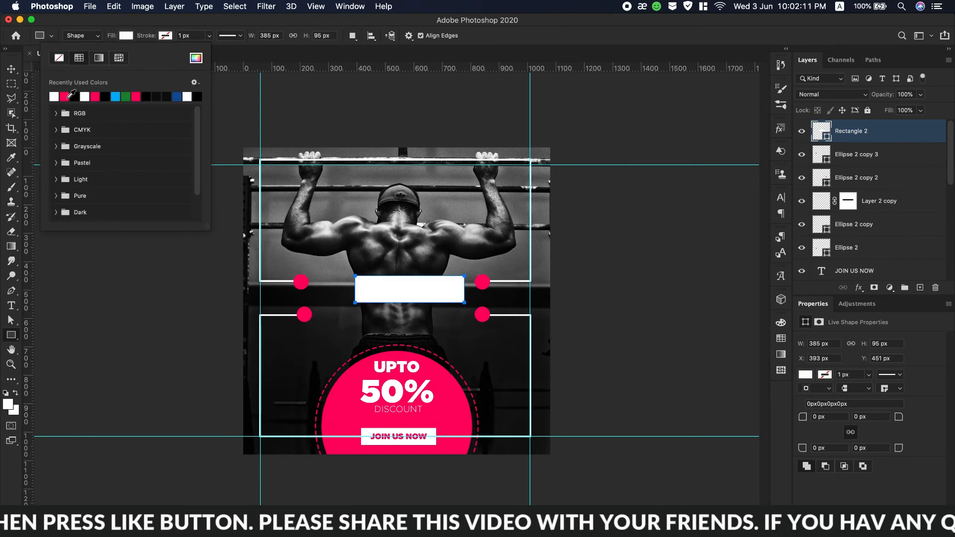
Step: Move the white rectangle over the middle of the upper frame's top line, at about X 371, Y 13 px
click(11, 69)
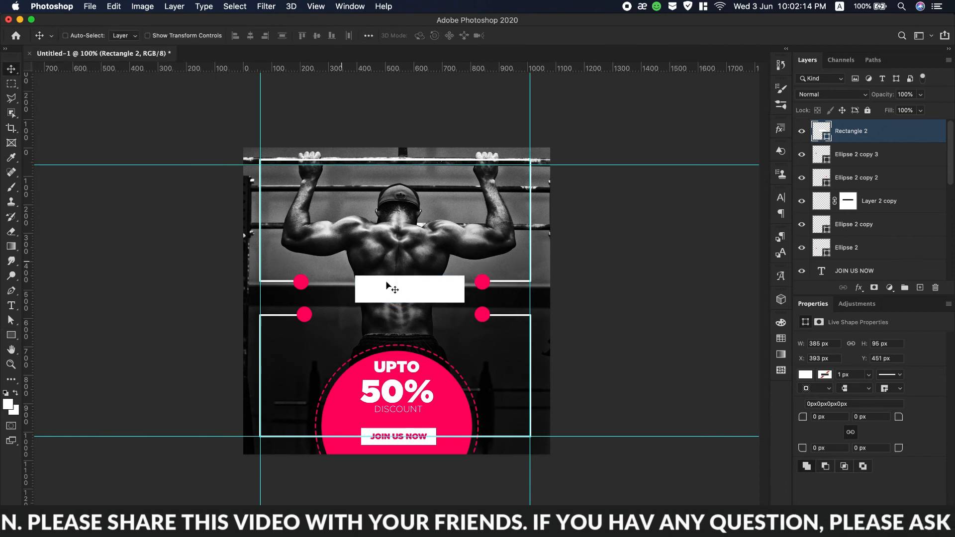
drag(429, 297, 410, 307)
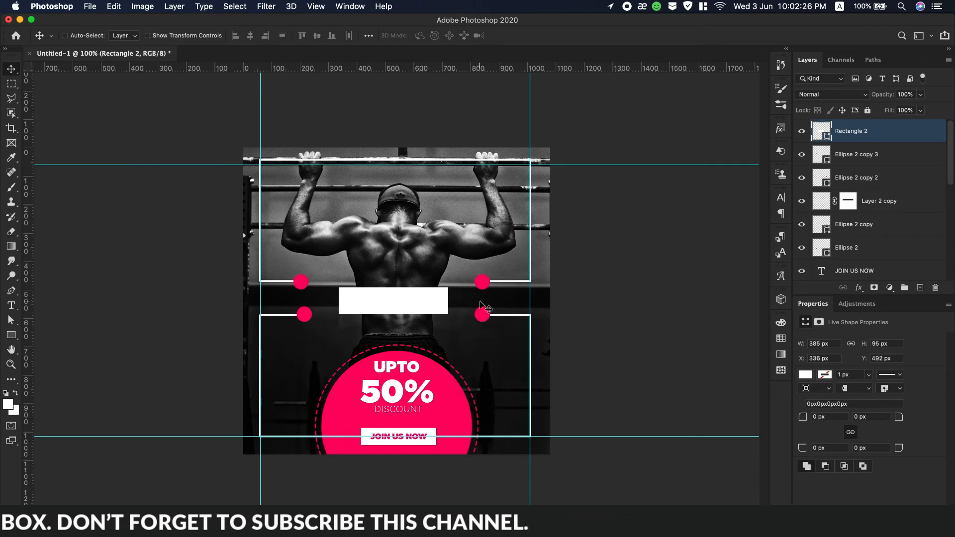
drag(401, 307, 407, 175)
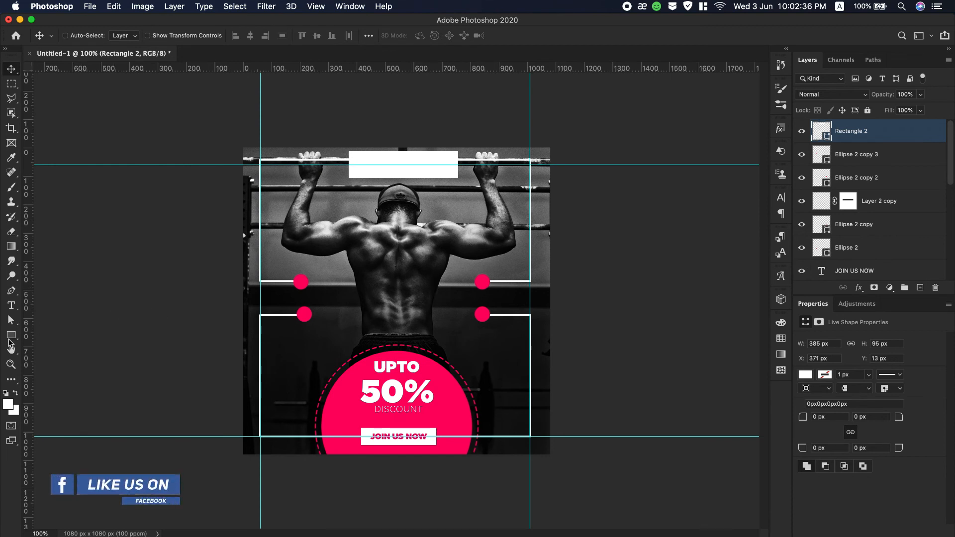
Step: Add the text "LOGO HERE" on the man's back in pink-red Gotham Ultra
click(14, 308)
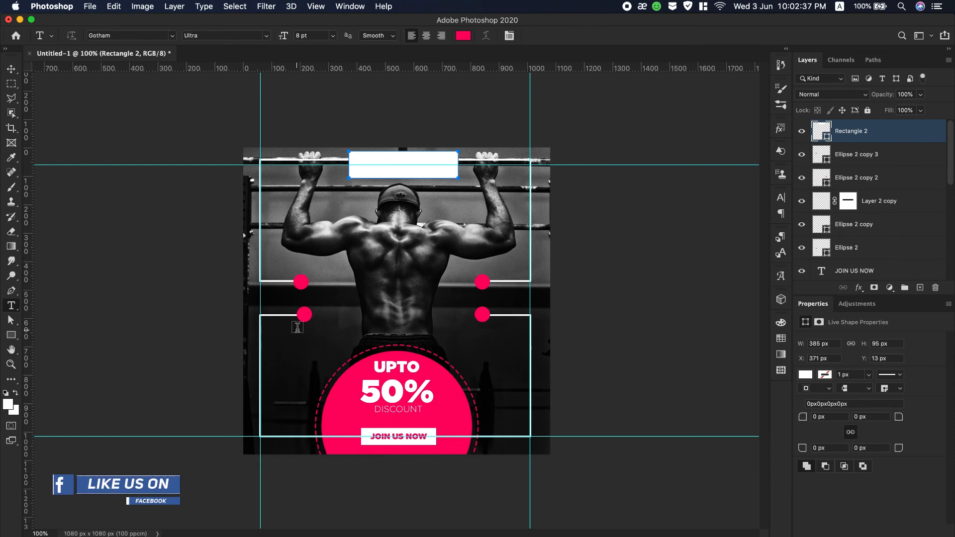
click(366, 273)
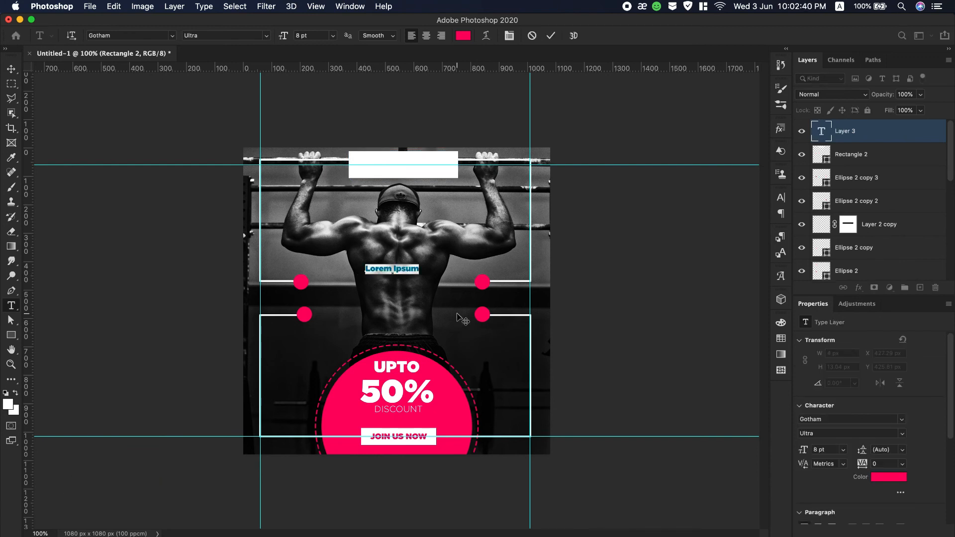
text(LOGO HERE)
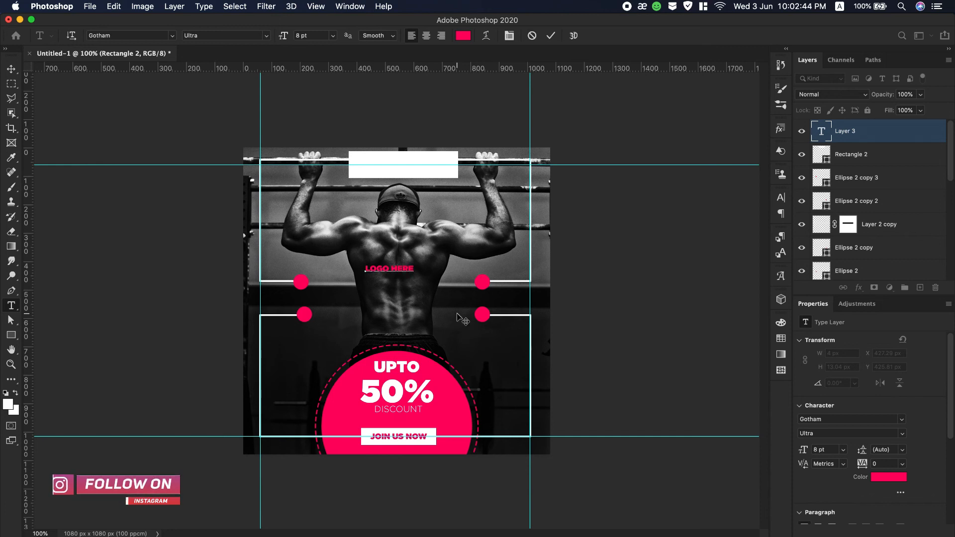
Step: Set the "LOGO HERE" text to 14 pt and move it onto the white rectangle at the frame's top
key(super+a)
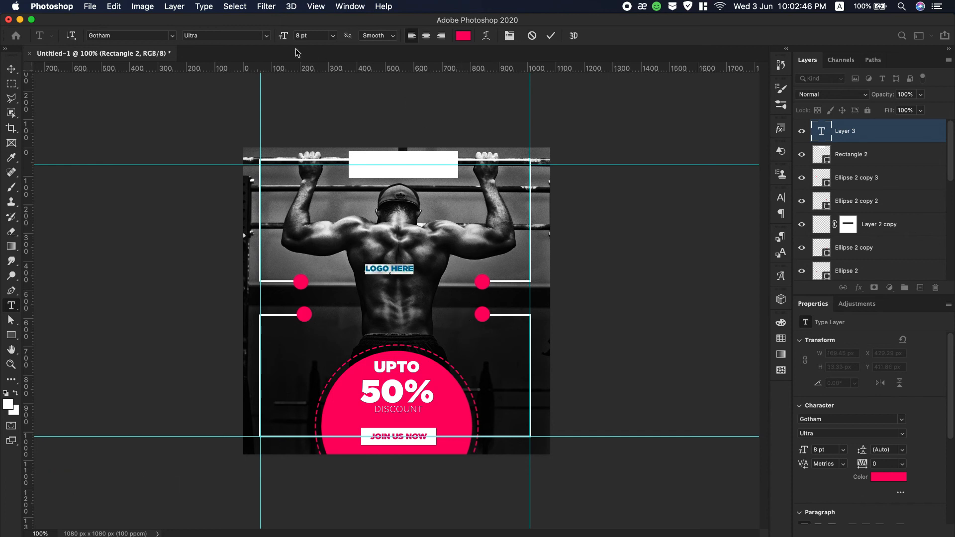
drag(284, 40, 288, 39)
drag(415, 289, 414, 187)
click(305, 36)
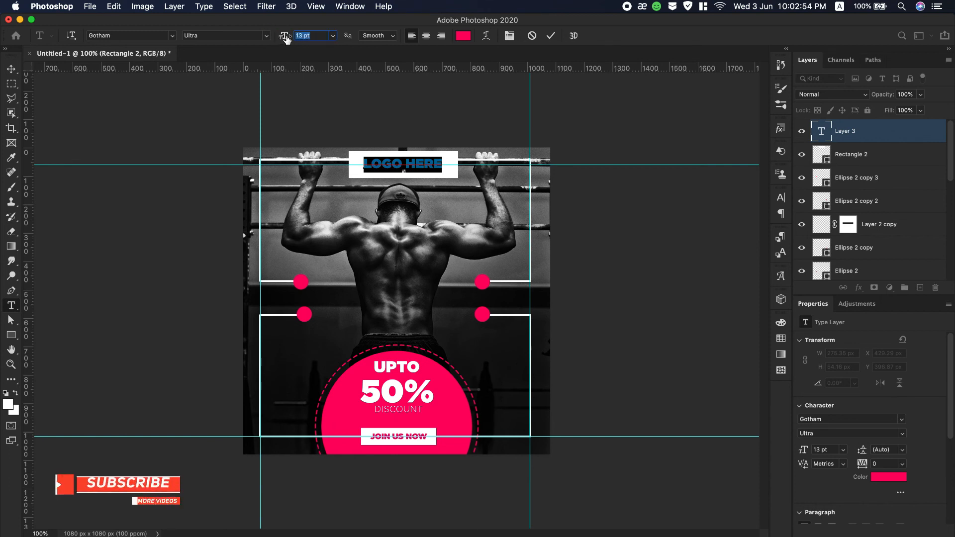
key(Up)
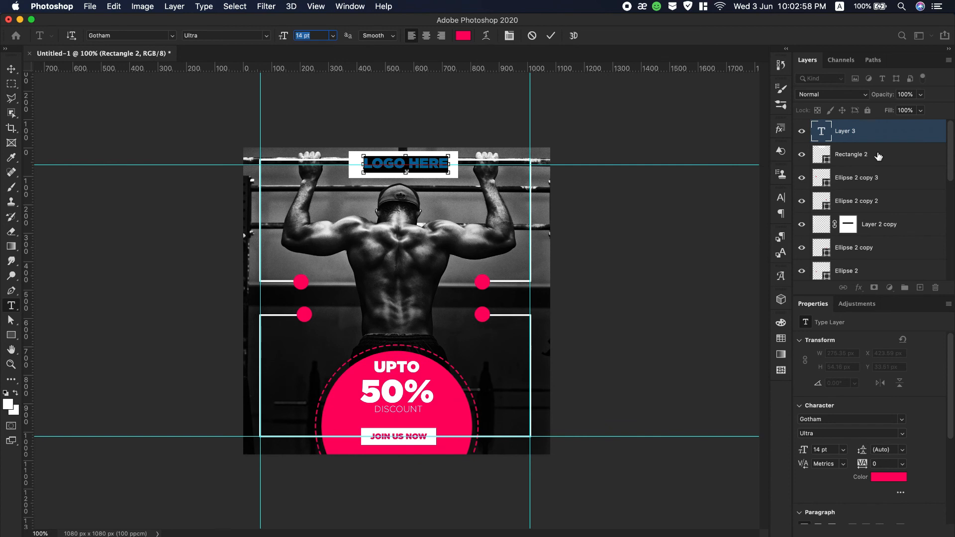
key(super+Return)
Step: Align the "LOGO HERE" text and the white rectangle behind it on their horizontal and vertical centres
shift+click(846, 162)
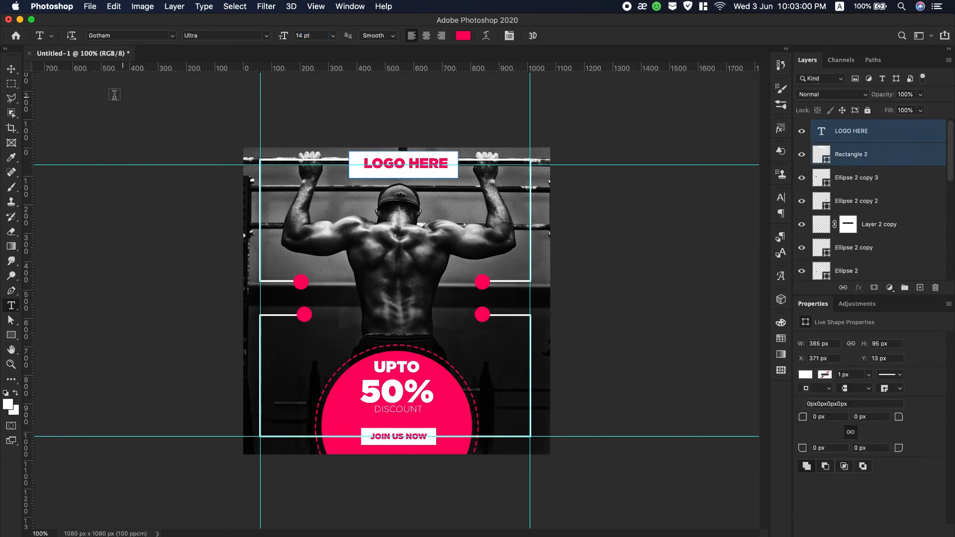
click(11, 70)
click(252, 40)
click(317, 40)
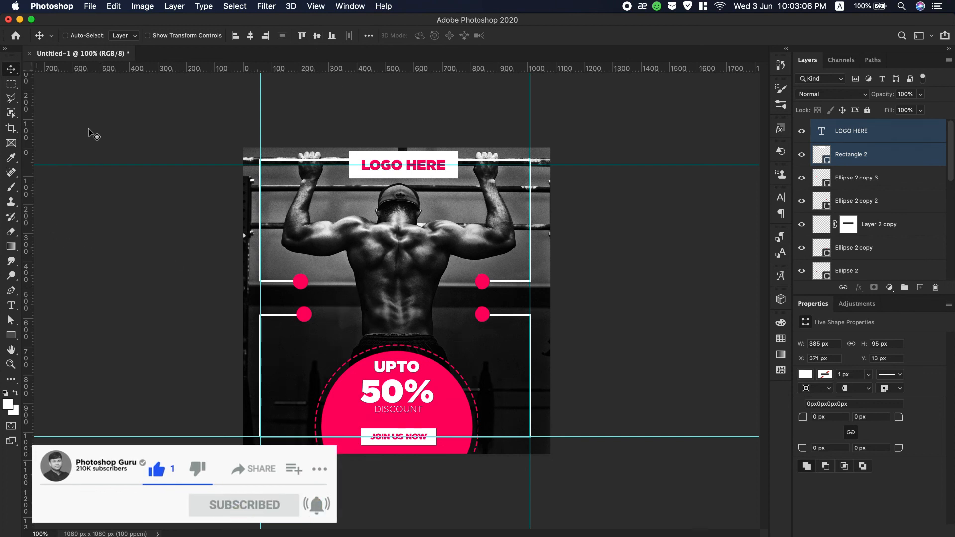
Step: Clear all guides from the document
click(312, 8)
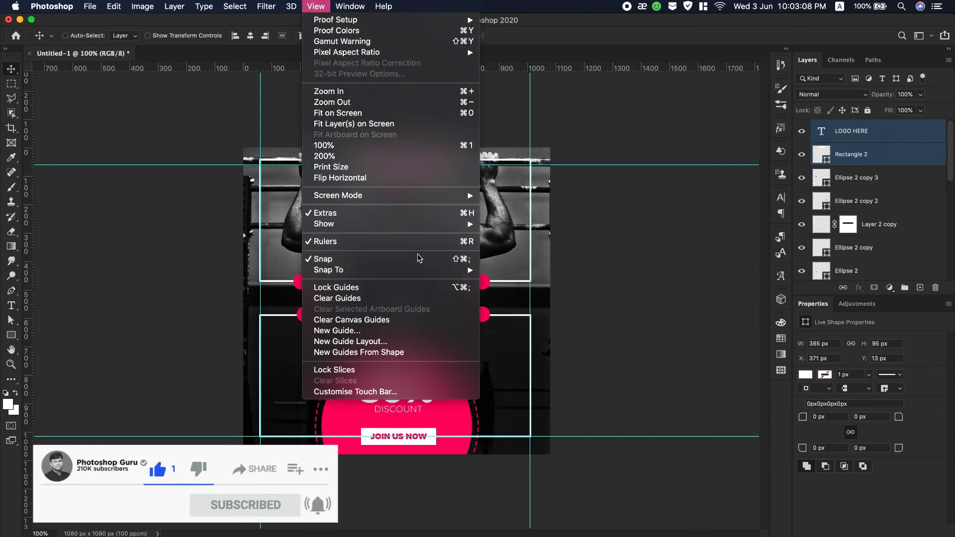
click(409, 298)
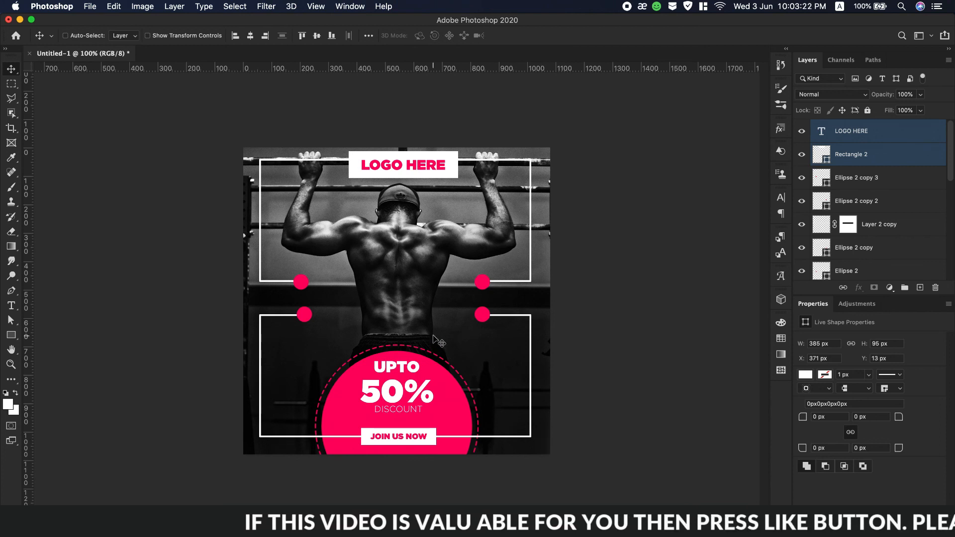
Step: Add a Color Lookup adjustment layer above the "LOGO HERE" text, try the 3Strip.look 3D LUT and switch it to 2Strip.look
click(904, 137)
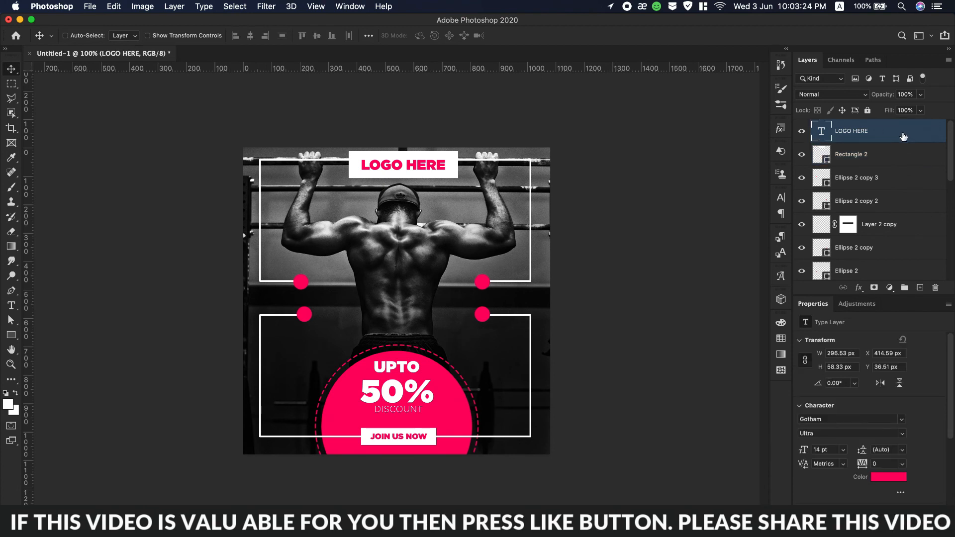
click(890, 288)
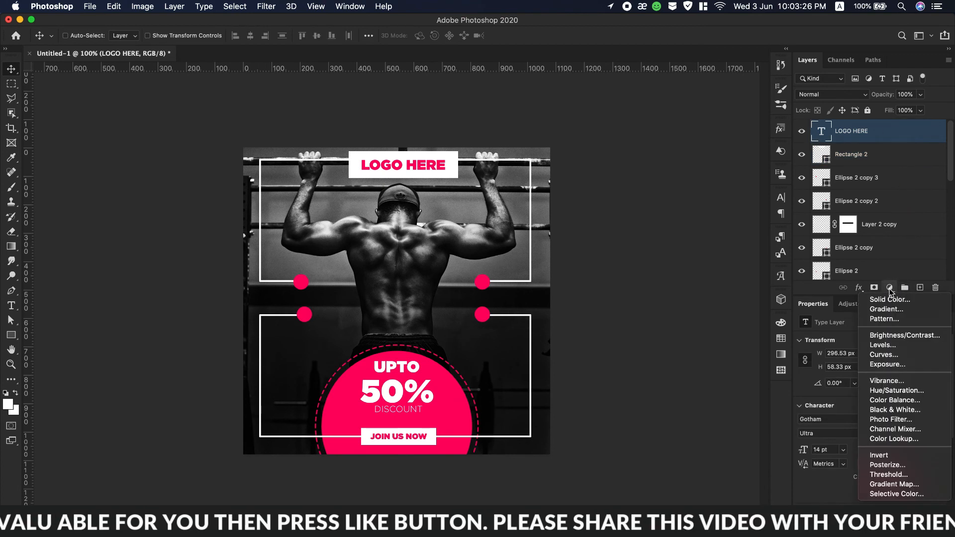
click(904, 440)
click(866, 342)
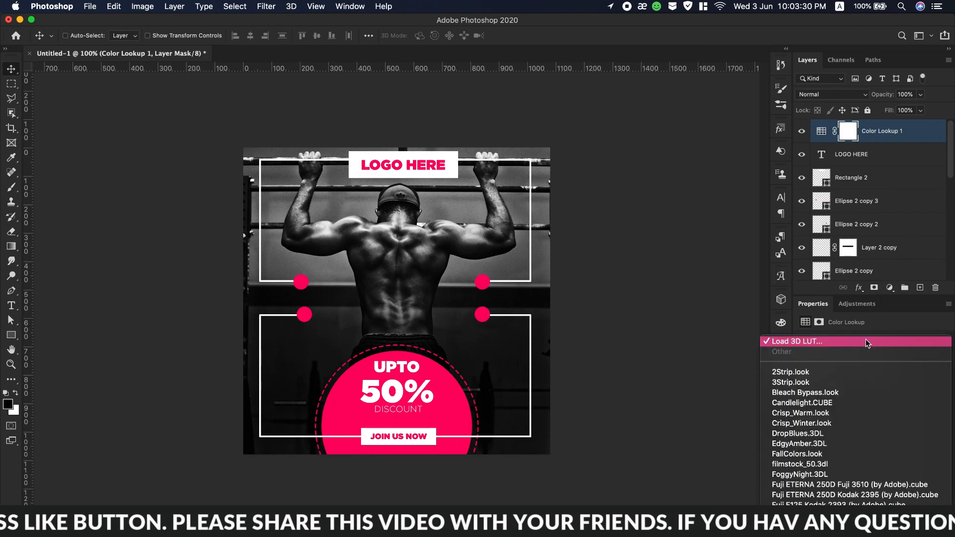
click(830, 379)
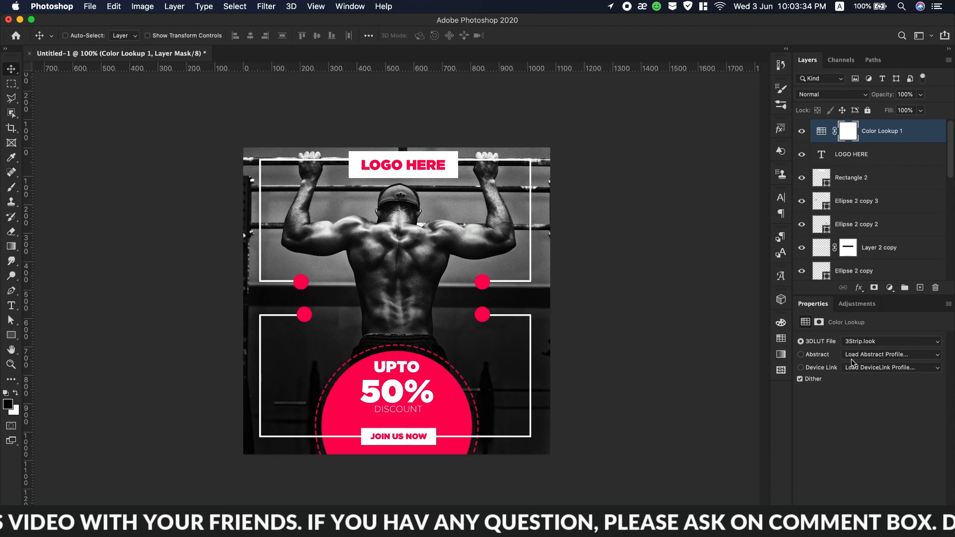
click(871, 343)
click(832, 334)
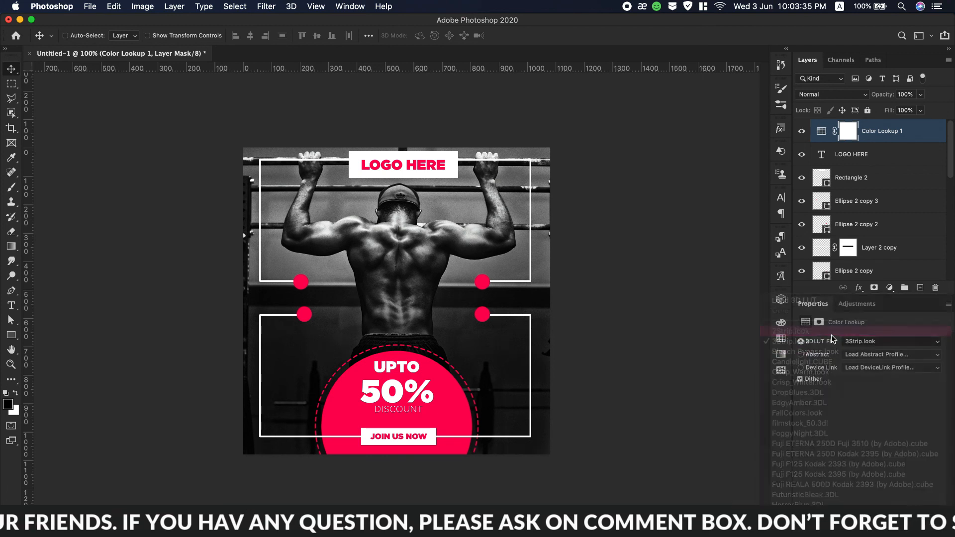